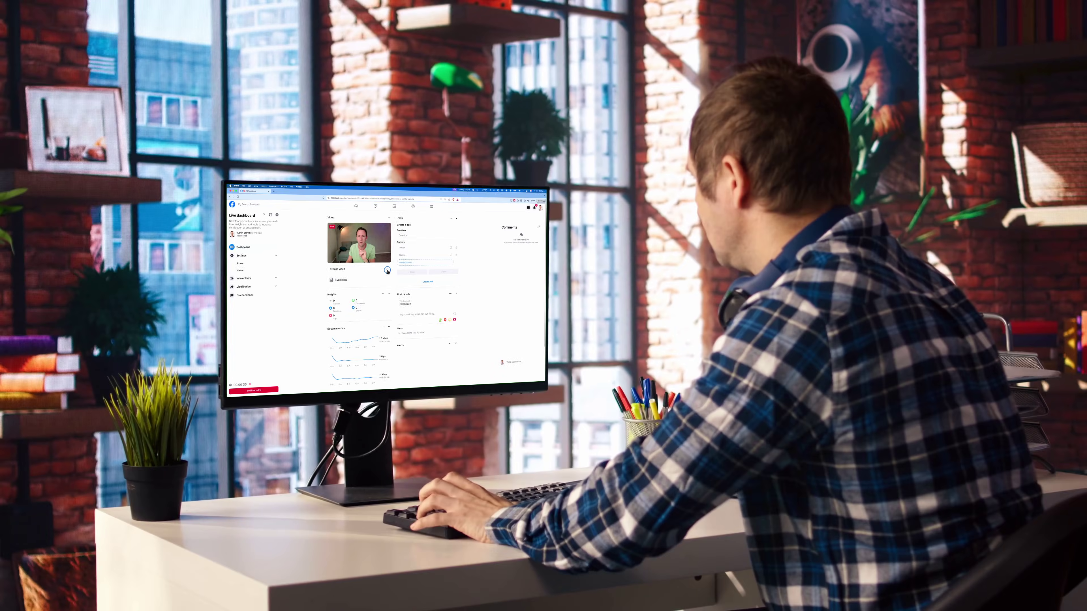
Expand the video preview on the Live dashboard to a larger player
click(387, 271)
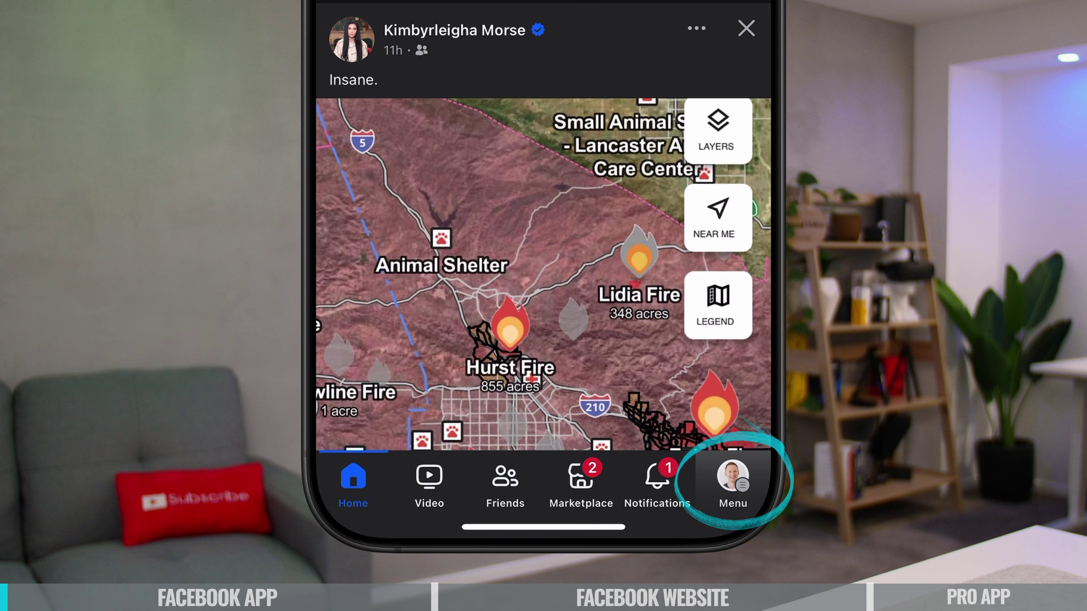
Open the Menu page and confirm the personal profile is active in the account switcher
click(732, 482)
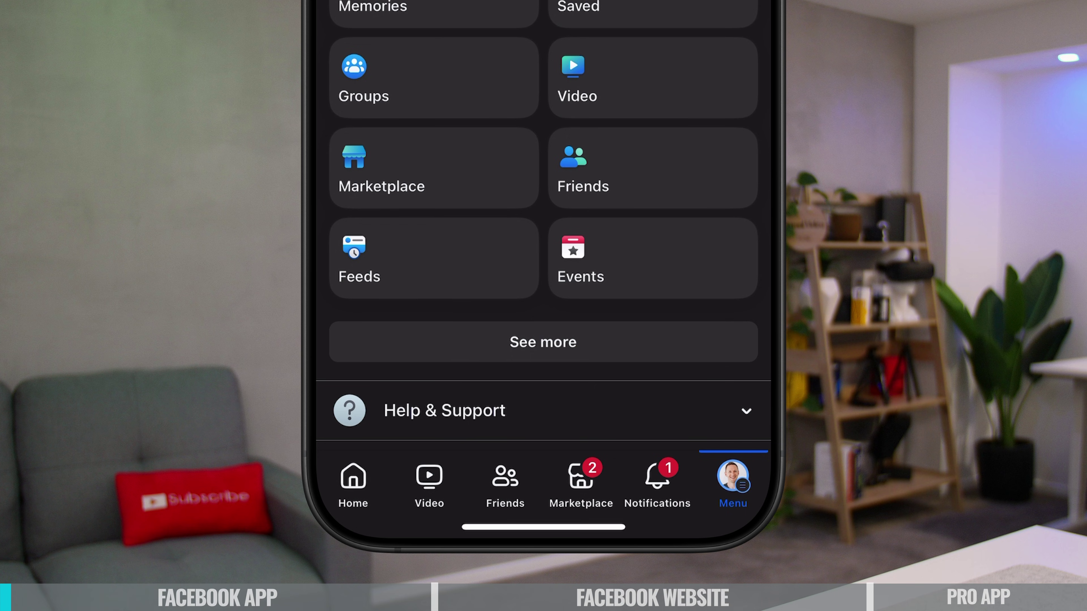
click(733, 481)
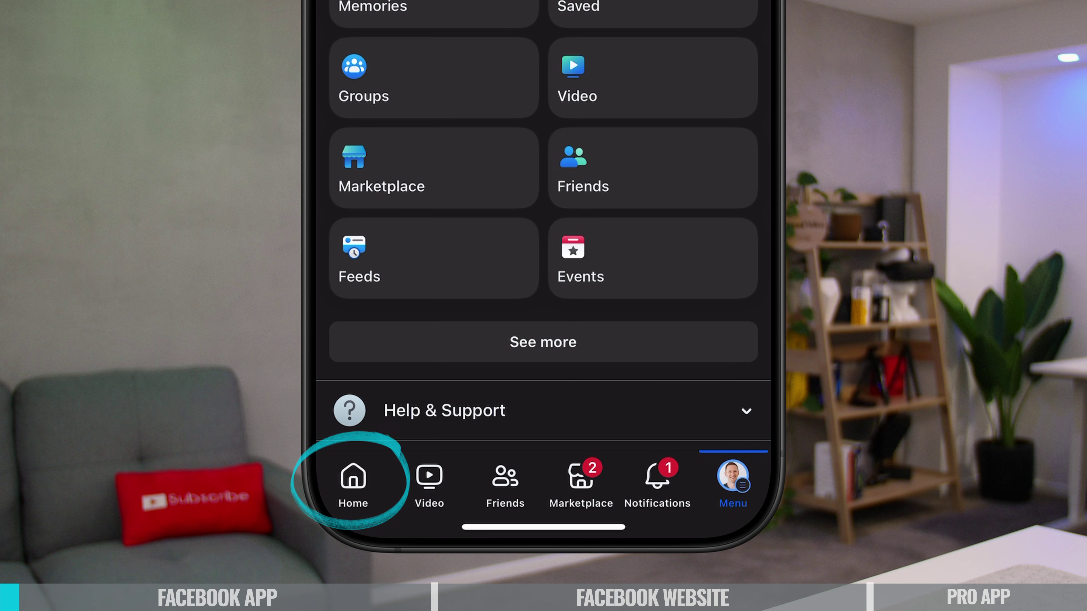
Return to the home feed, view the create options, and open Create post
click(353, 481)
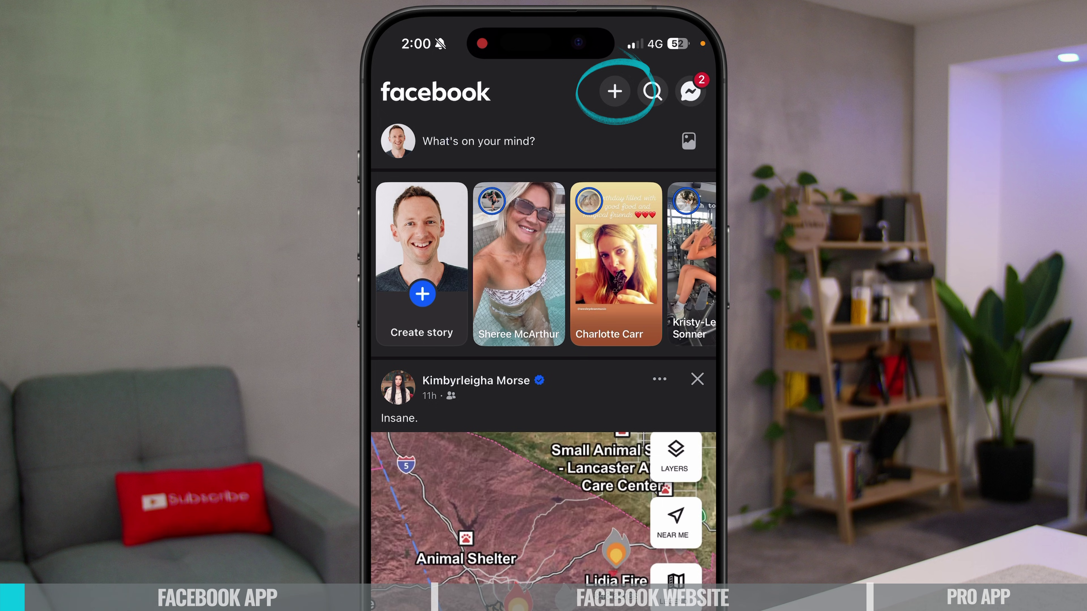
click(615, 91)
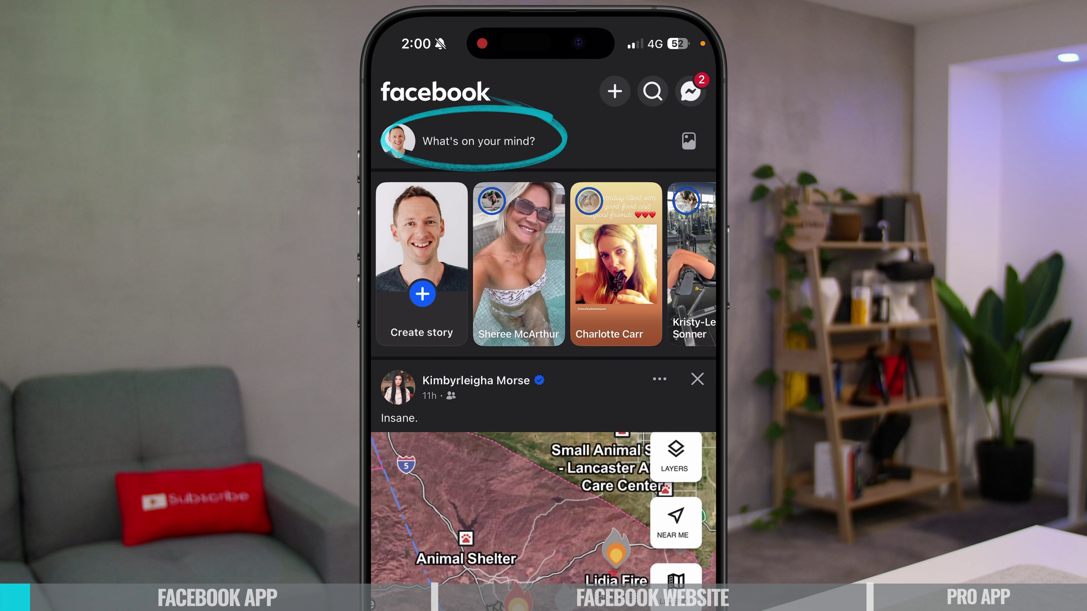
click(478, 141)
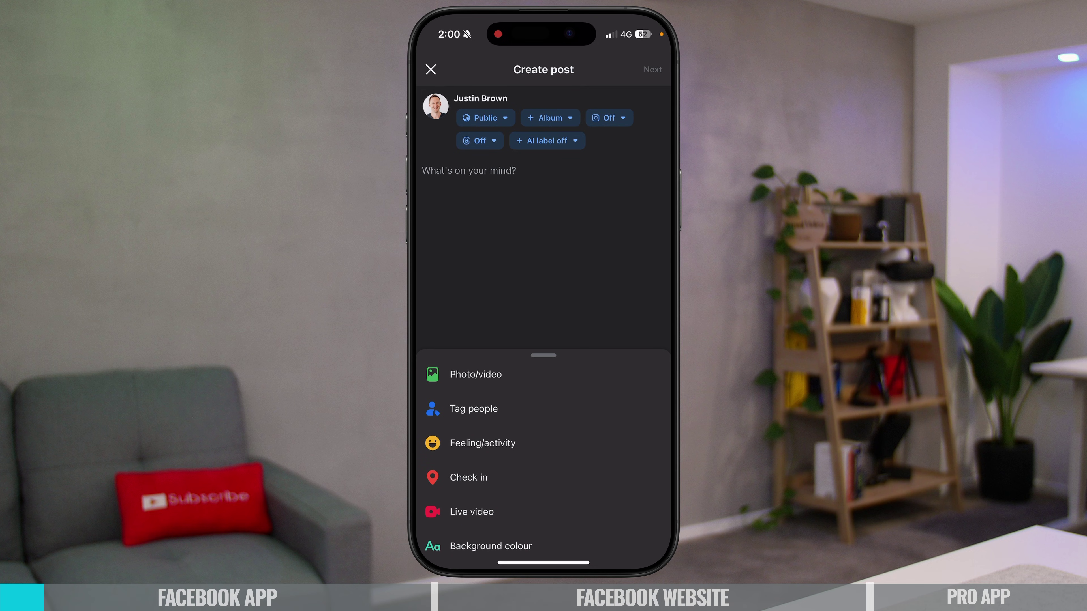
Choose Live video from the Create post options to begin the broadcast setup
click(471, 511)
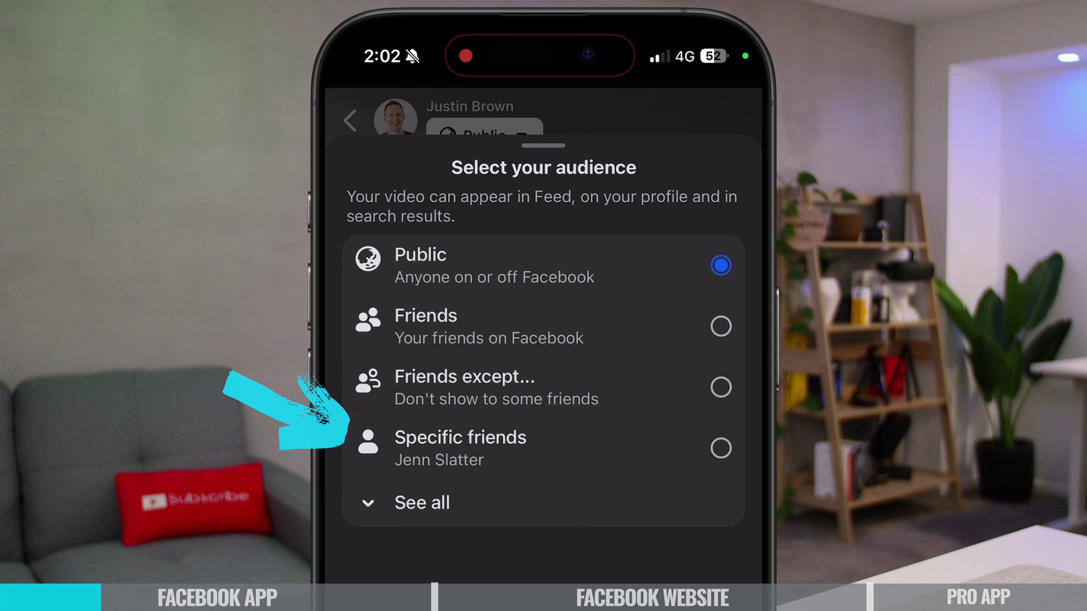
Show every audience option for the live video via See all
click(422, 503)
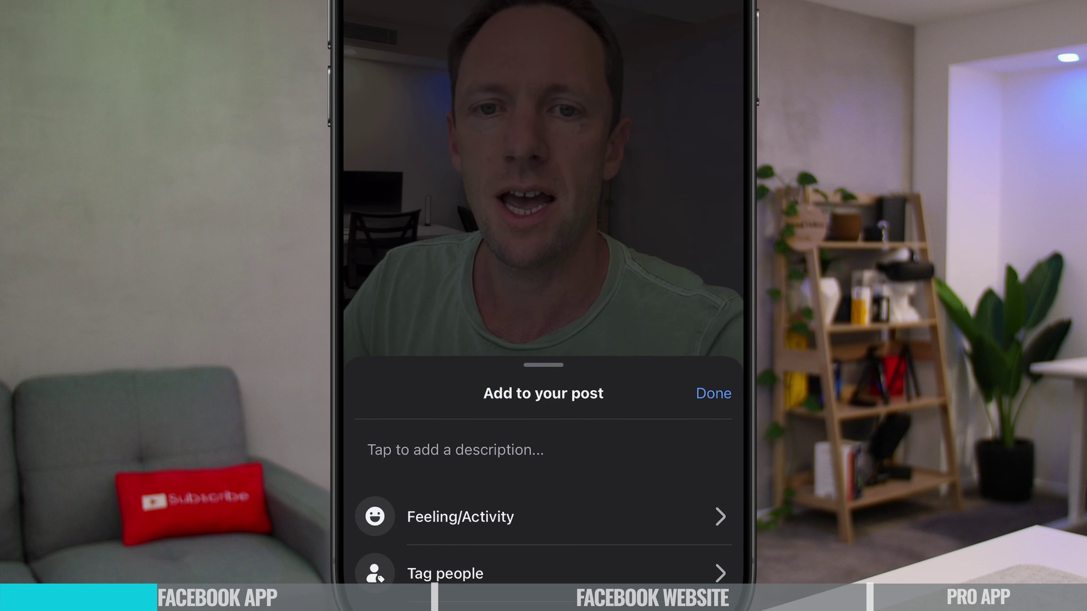
Add the description 'Testing FB live' to the live video
click(455, 449)
text(Testing FB live)
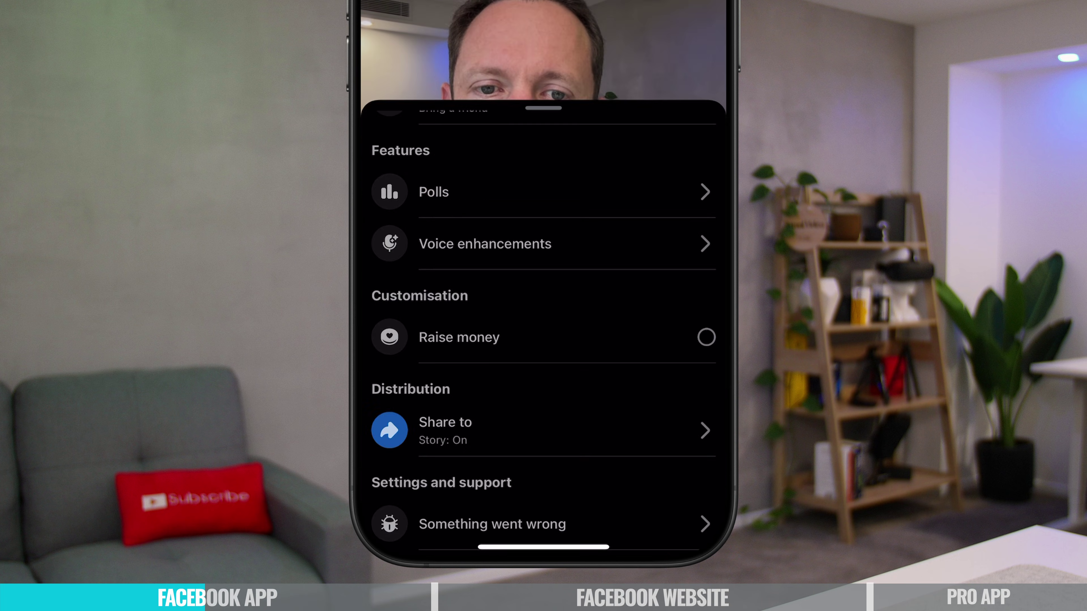
Review the friends available to invite as guests, then return to the settings menu
scroll(544, 299, up, 5)
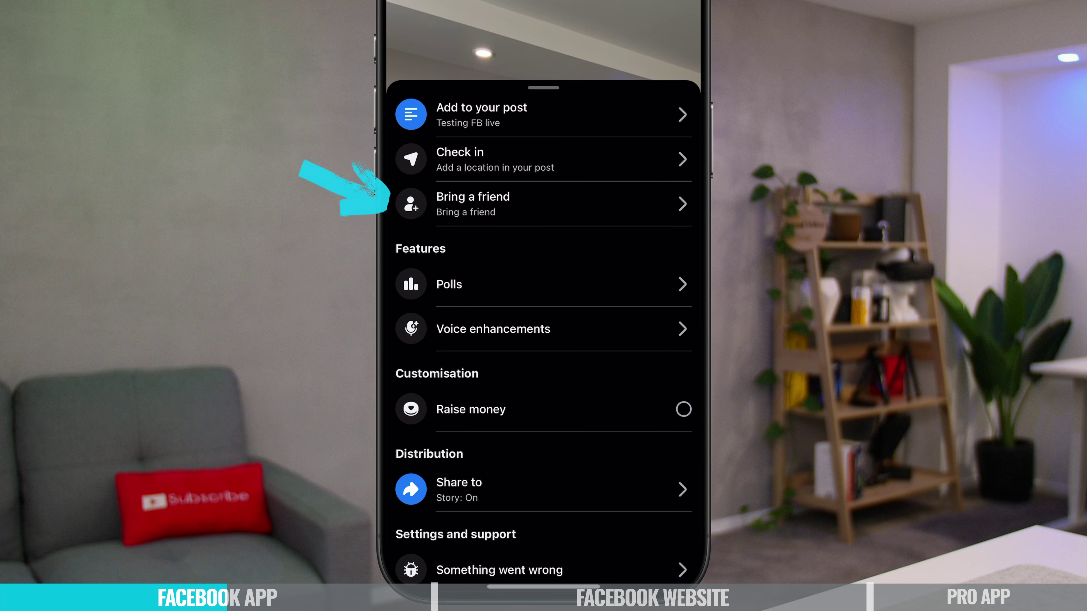
click(473, 204)
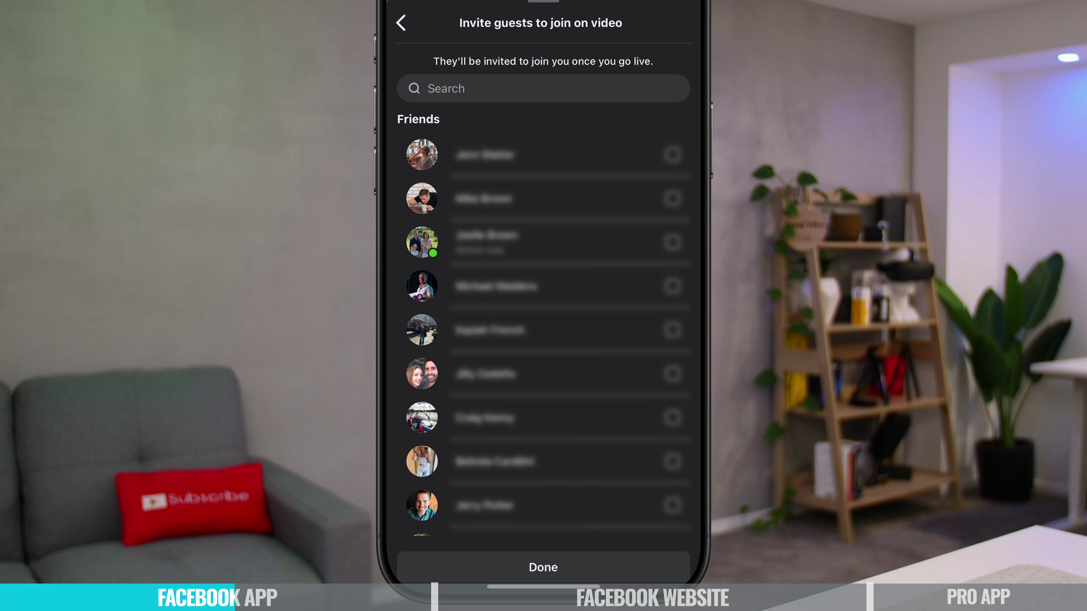
click(543, 567)
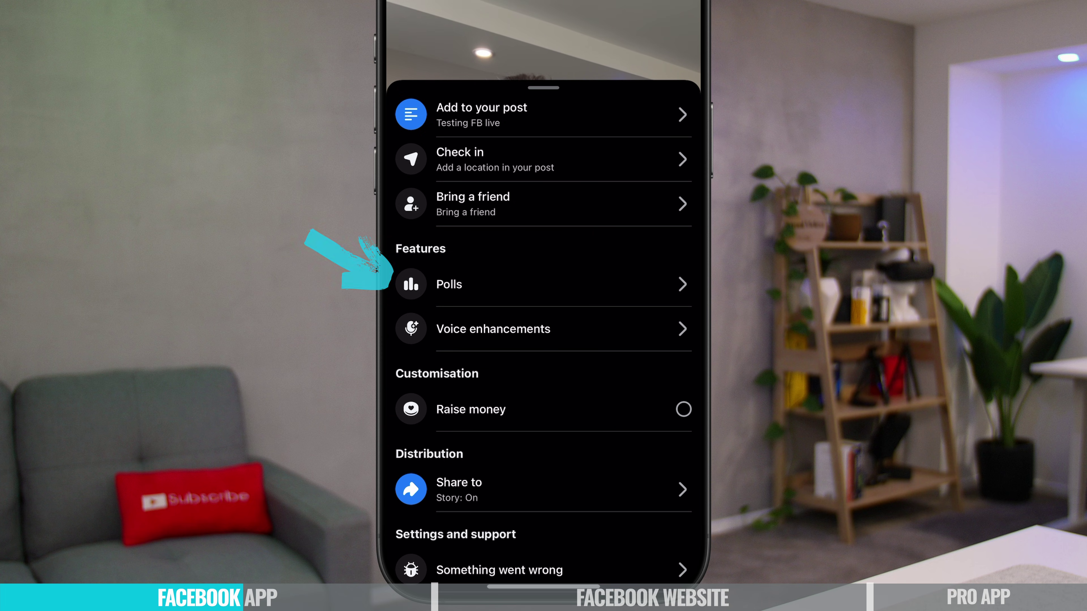
Preview the poll creator without saving, then open the voice enhancement settings
click(449, 284)
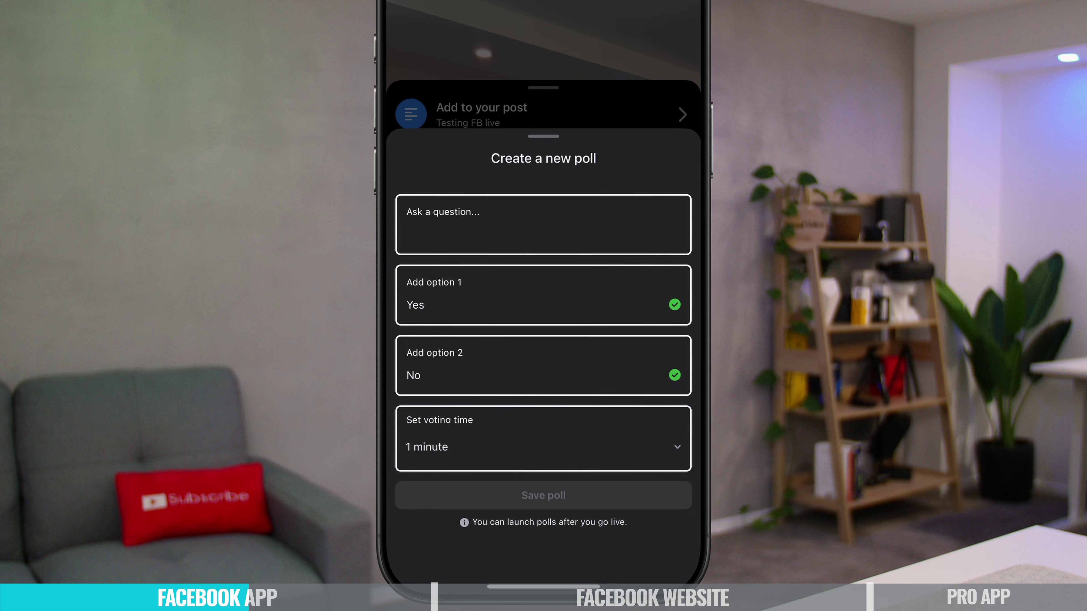
drag(542, 136, 543, 556)
click(492, 329)
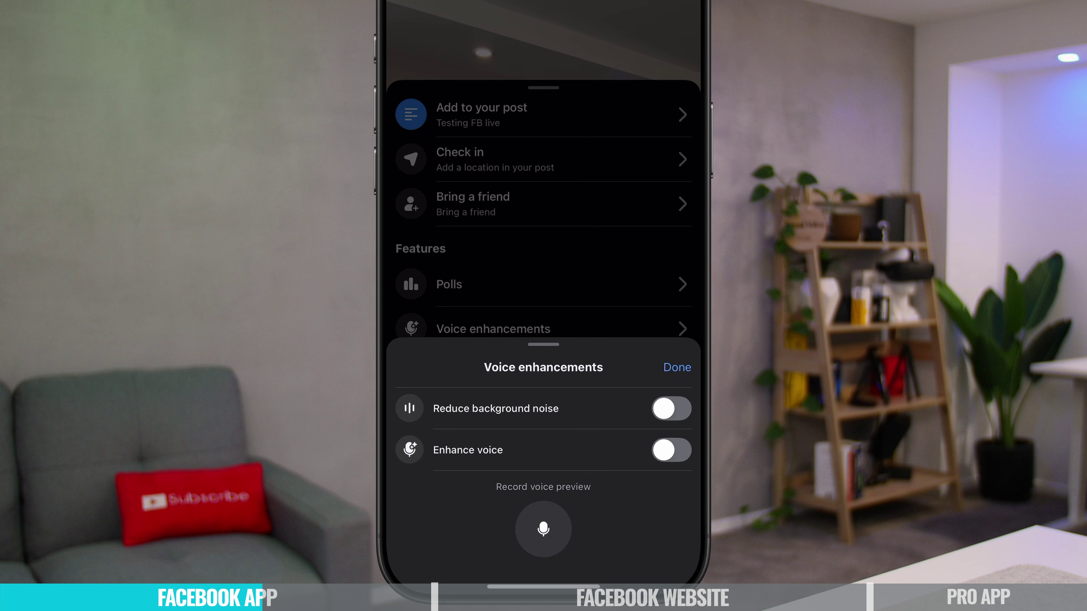
Close voice enhancements and browse the Raise money charities and fundraisers lists
drag(543, 345, 543, 556)
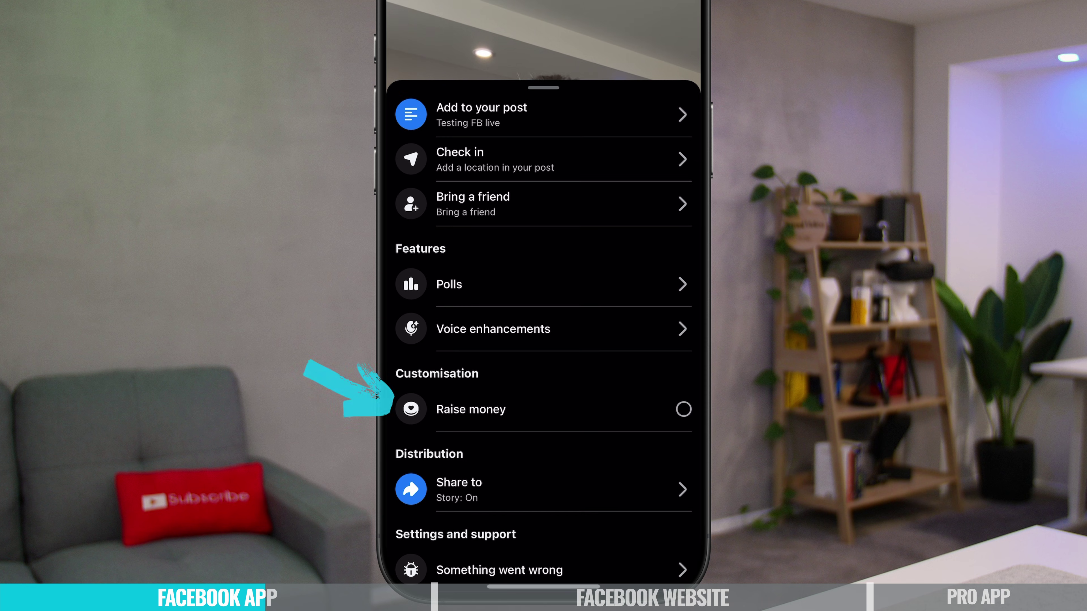
click(470, 409)
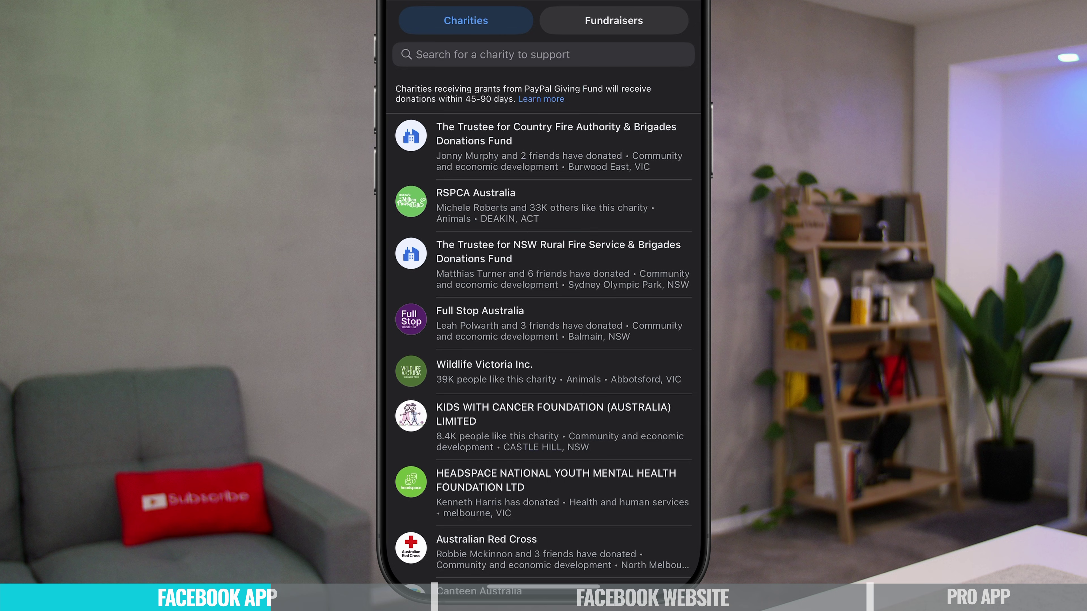
scroll(542, 342, down, 10)
scroll(542, 343, up, 10)
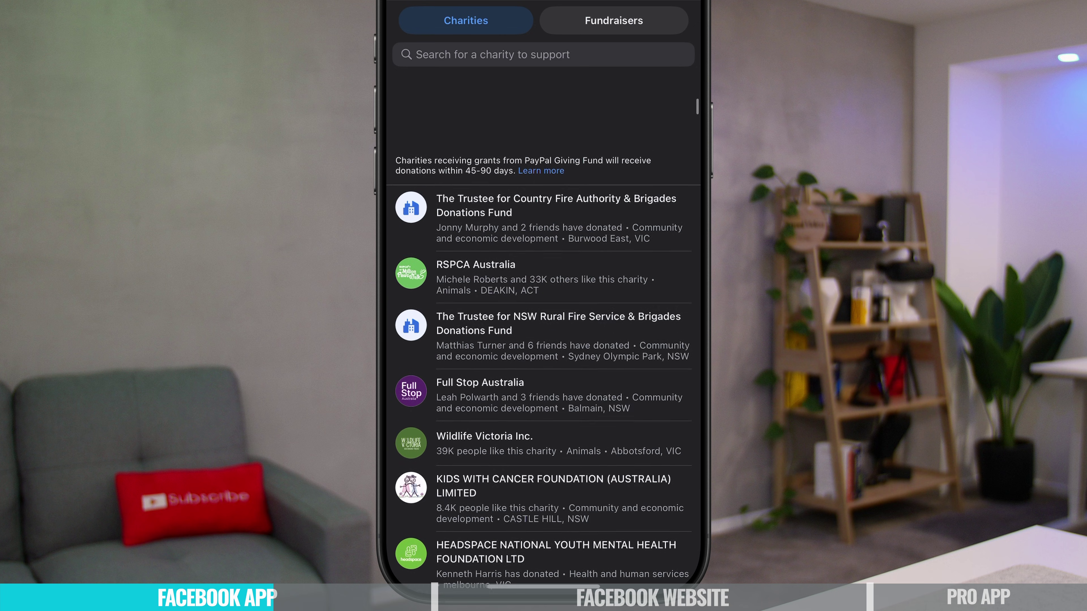
click(614, 20)
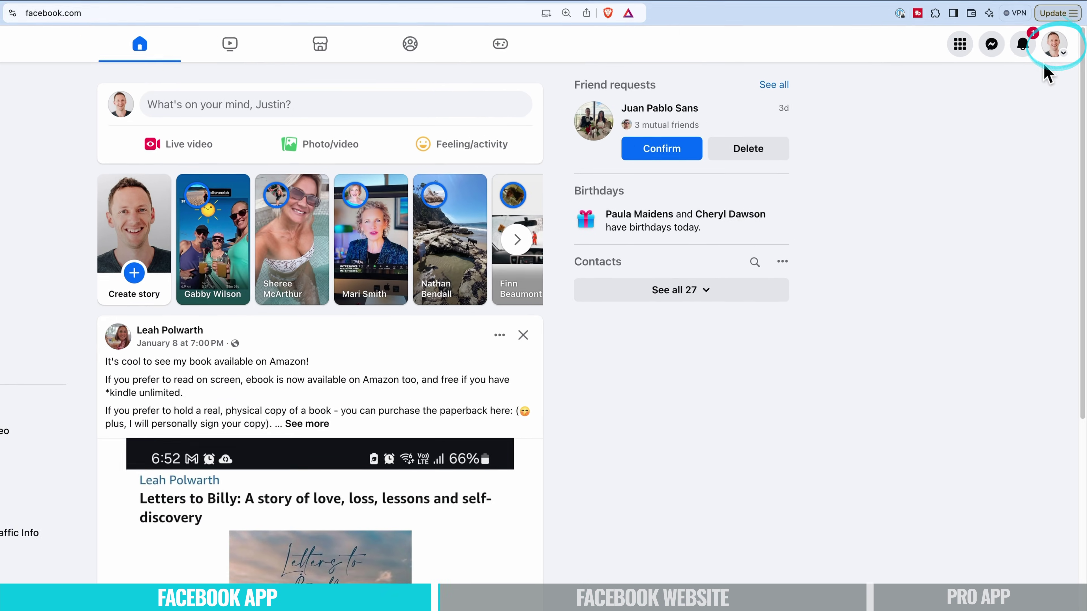
Check the signed-in profile on the website, then choose Live video under the post box
click(1061, 33)
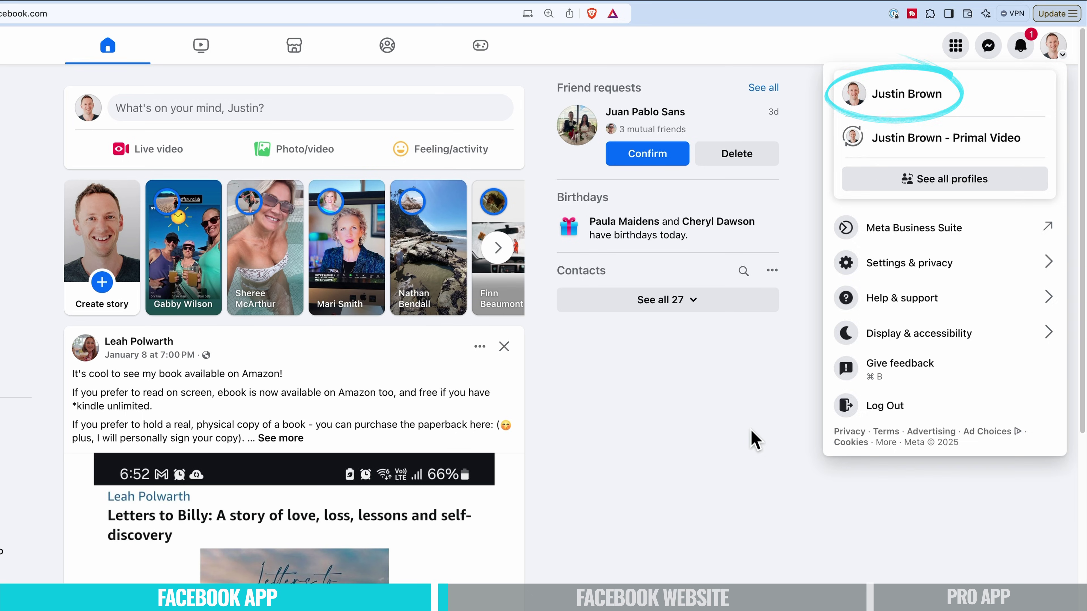
click(751, 437)
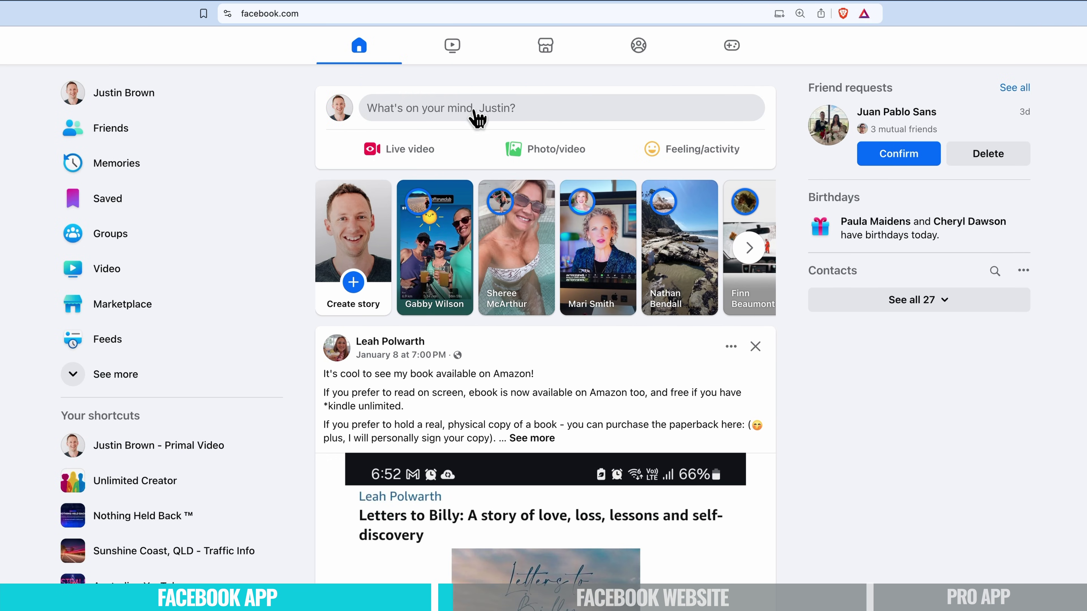
click(410, 150)
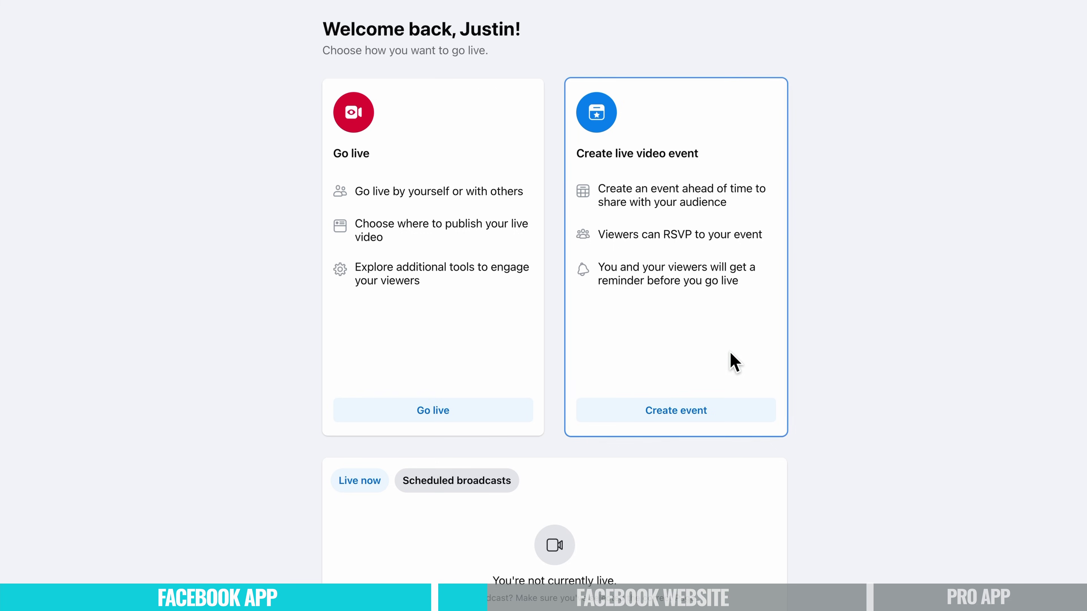
scroll(695, 429, down, 2)
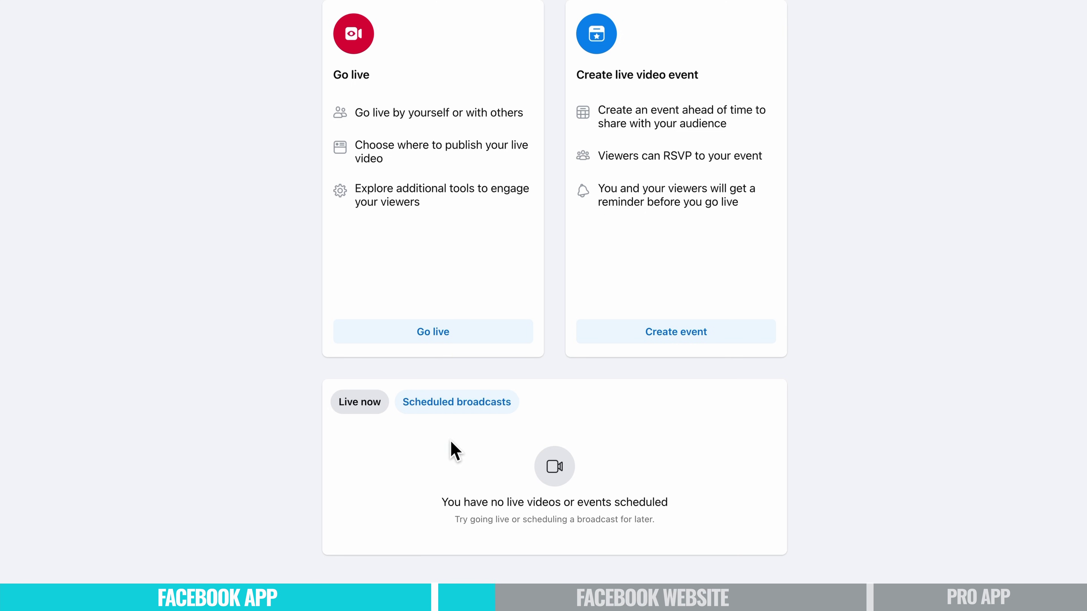
scroll(1029, 402, up, 3)
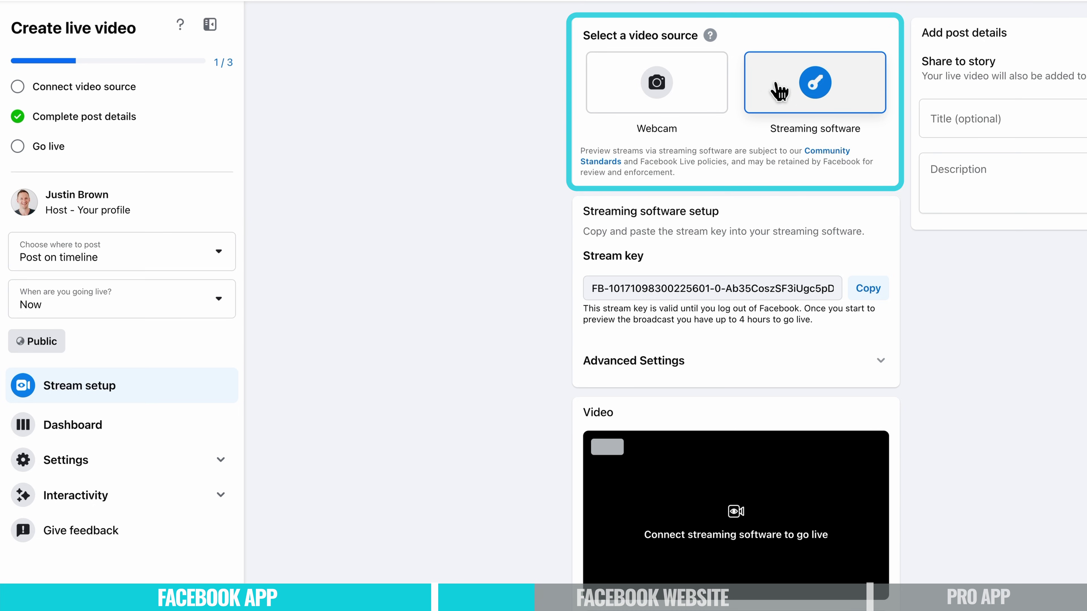
Use Webcam as the source, with Insta360 Virtual Camera for video and Insta360 Link 2 for audio
click(653, 86)
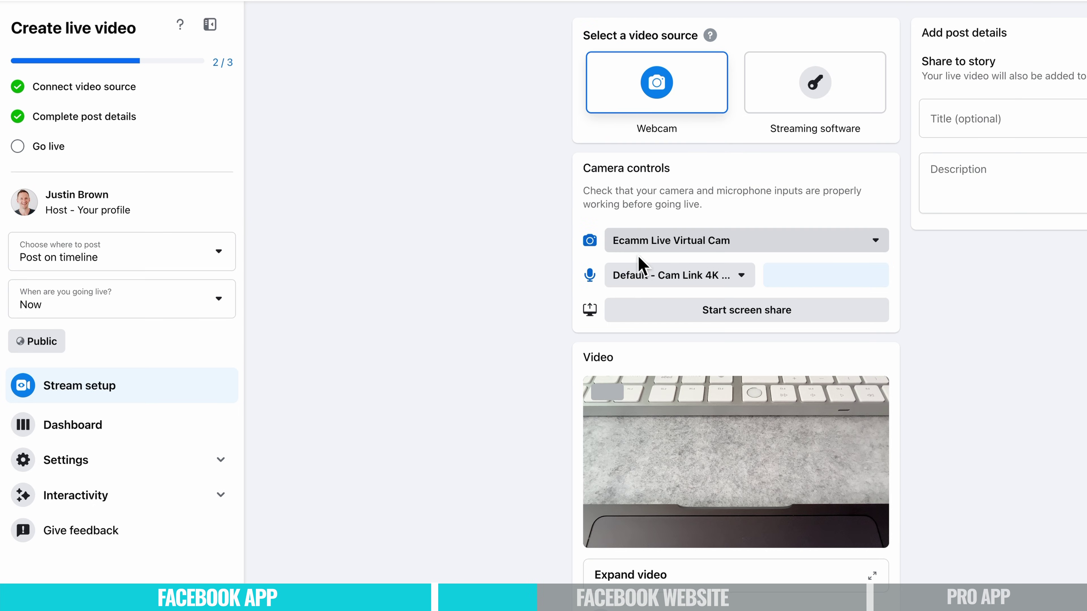
click(659, 245)
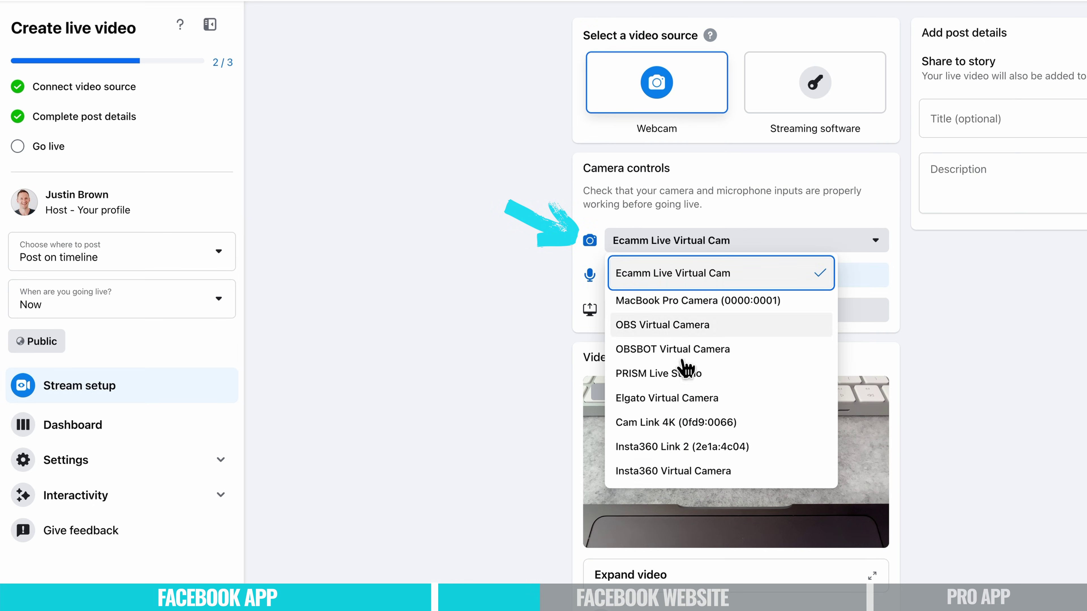
click(696, 474)
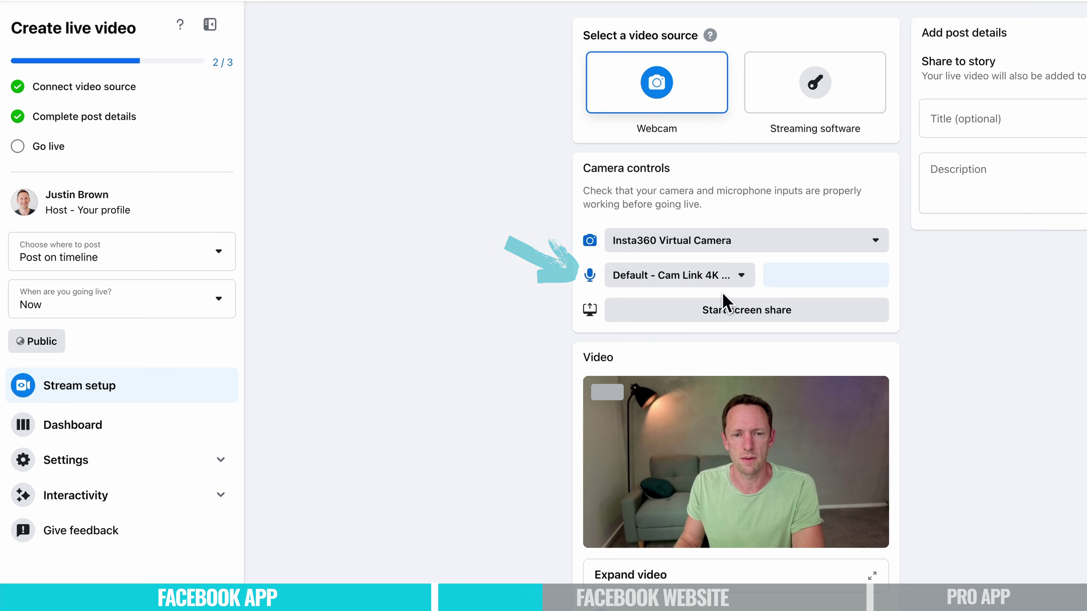
click(730, 286)
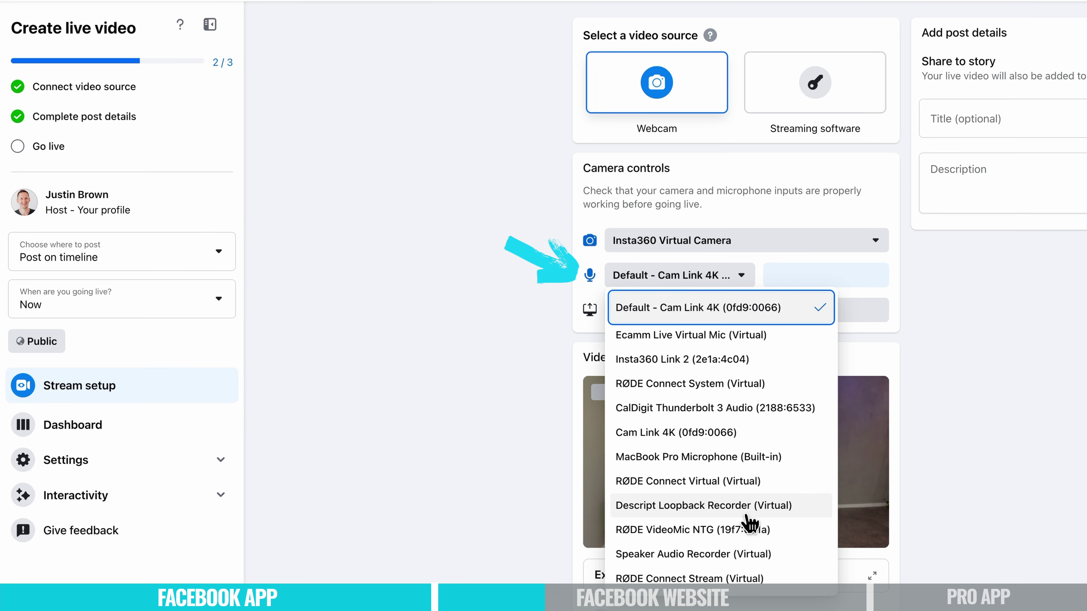
click(706, 359)
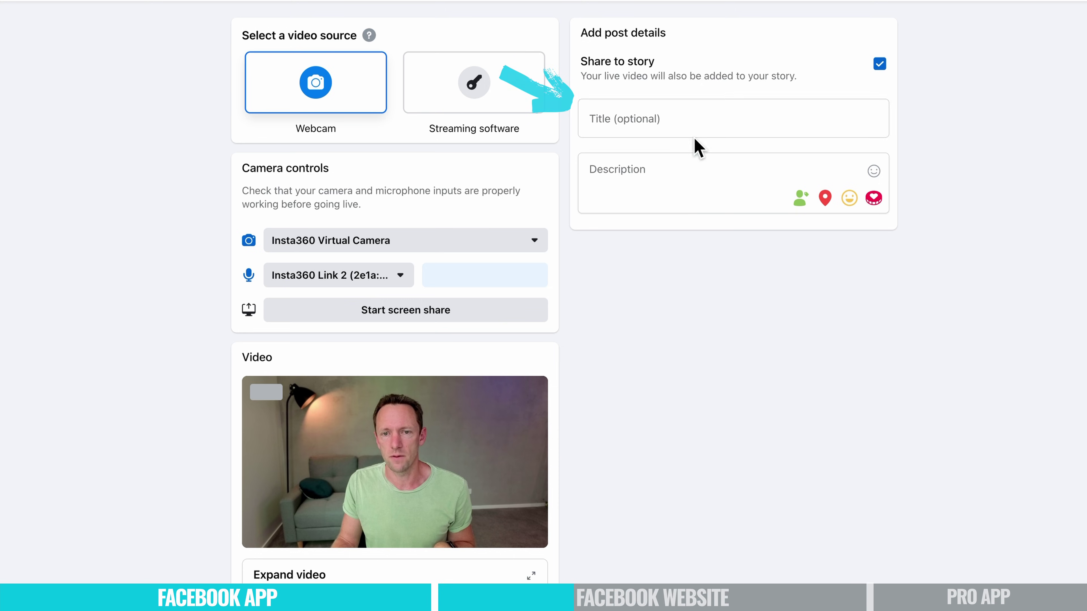
Enter 'Test Stream' as the live video's title under Add post details
click(684, 116)
text(Test Stream)
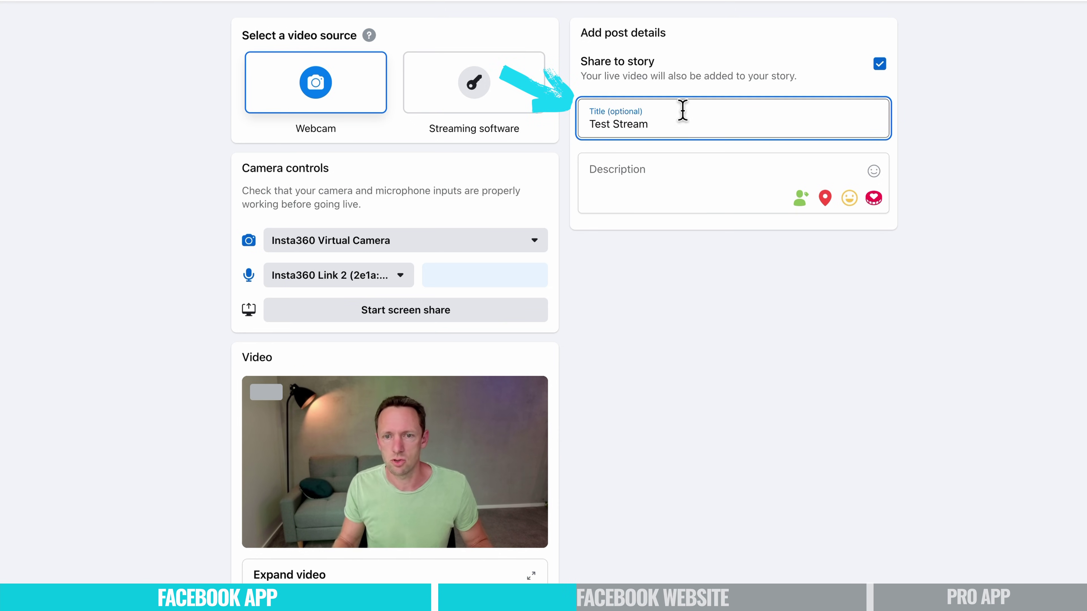
click(601, 171)
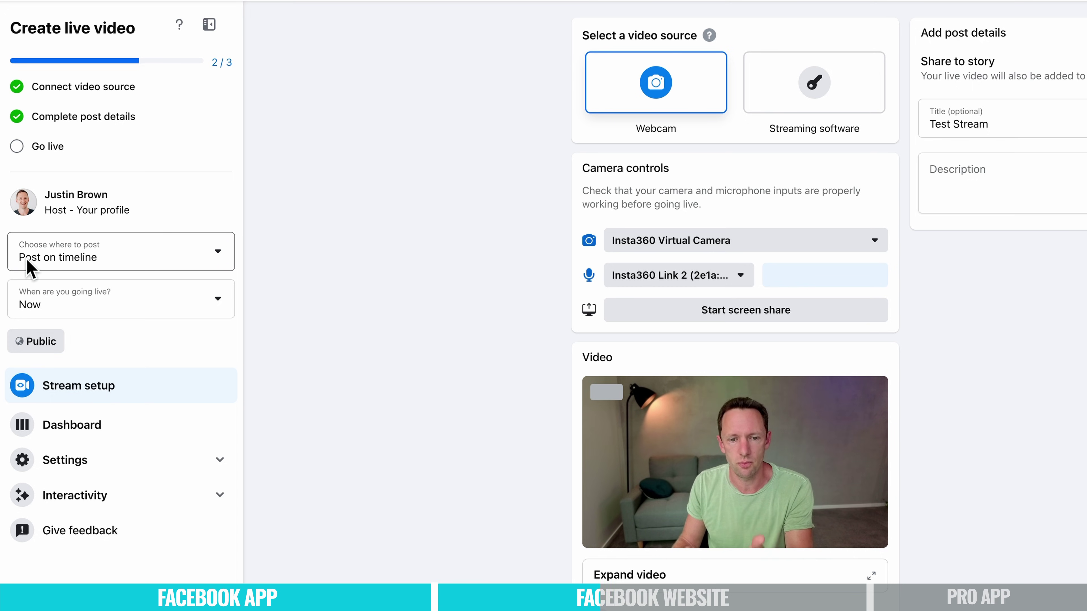
click(27, 258)
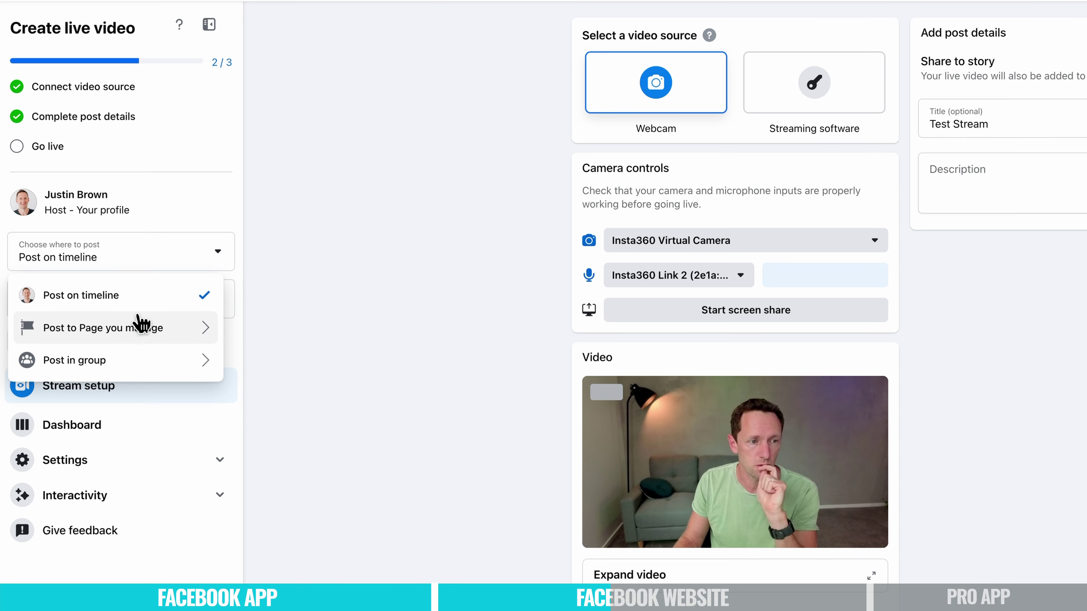
click(139, 294)
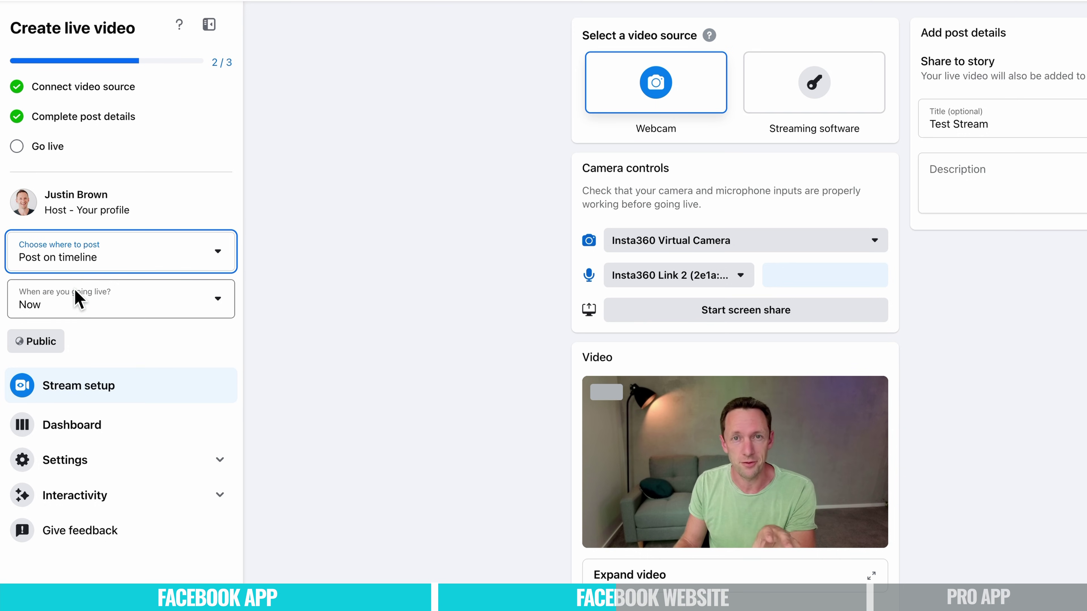
click(80, 308)
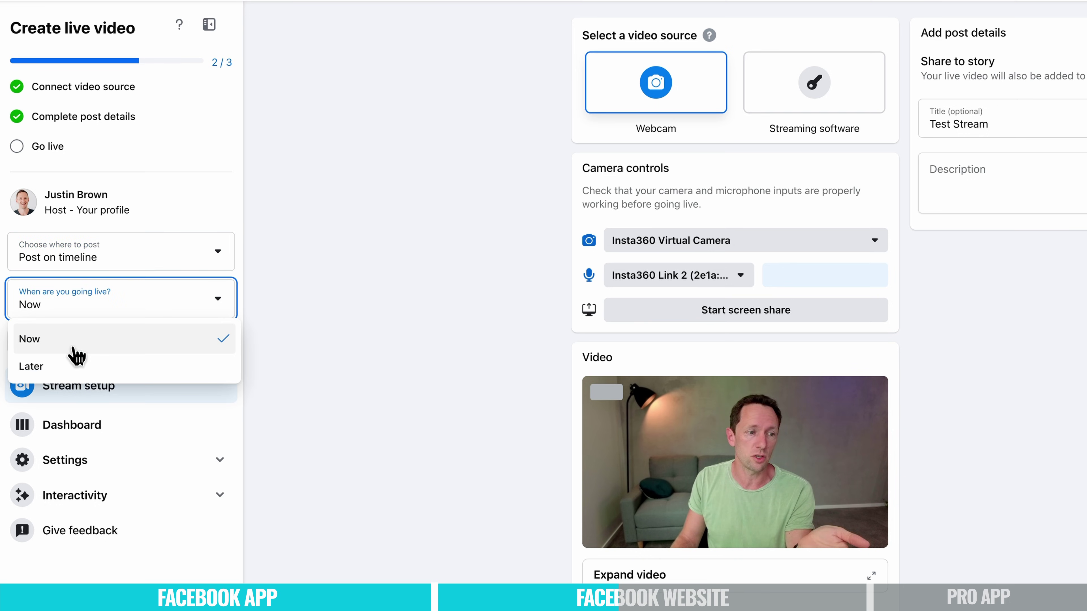
click(70, 367)
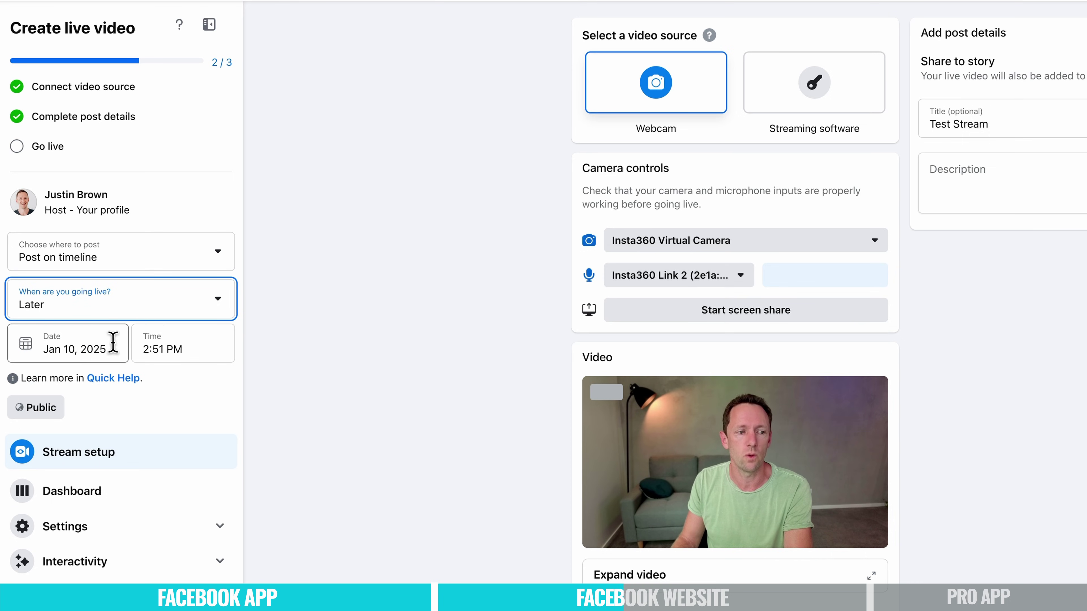
click(217, 300)
click(124, 337)
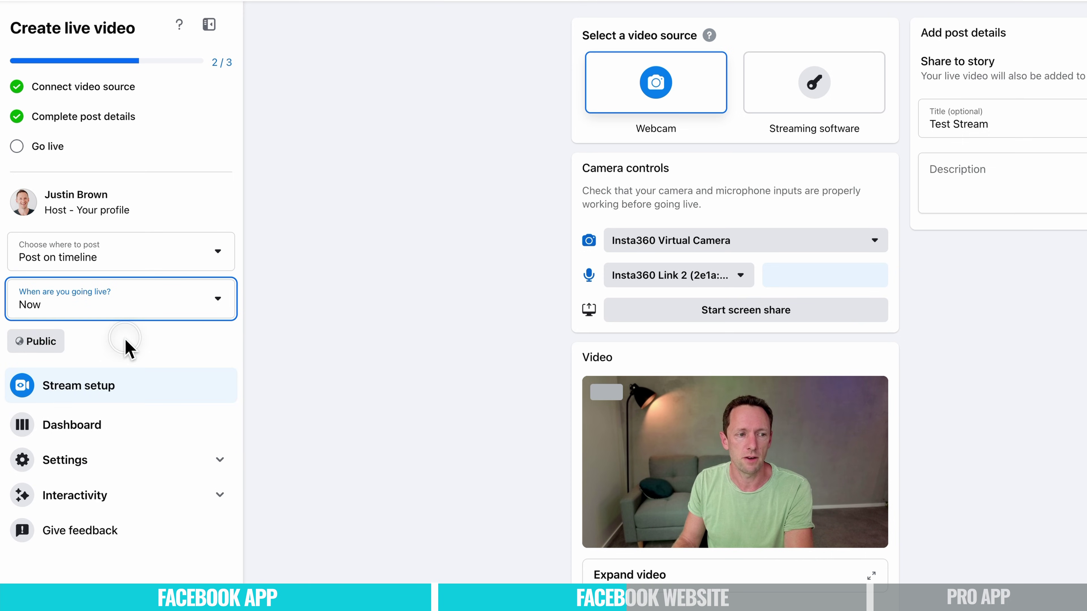
Change the live video's audience from Public to Only me and save it
click(60, 349)
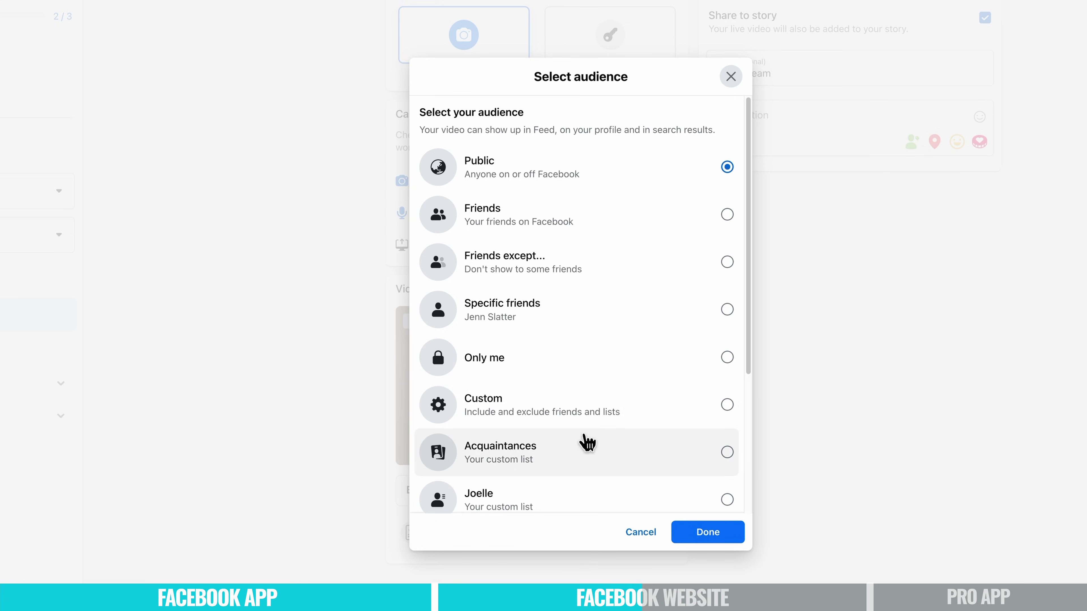
click(579, 361)
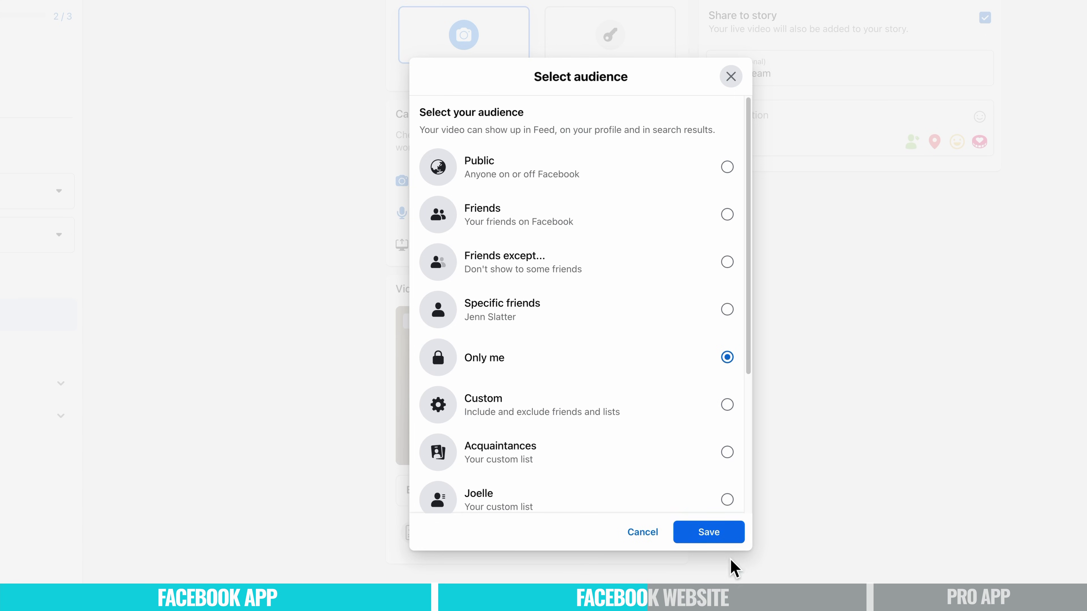
click(723, 536)
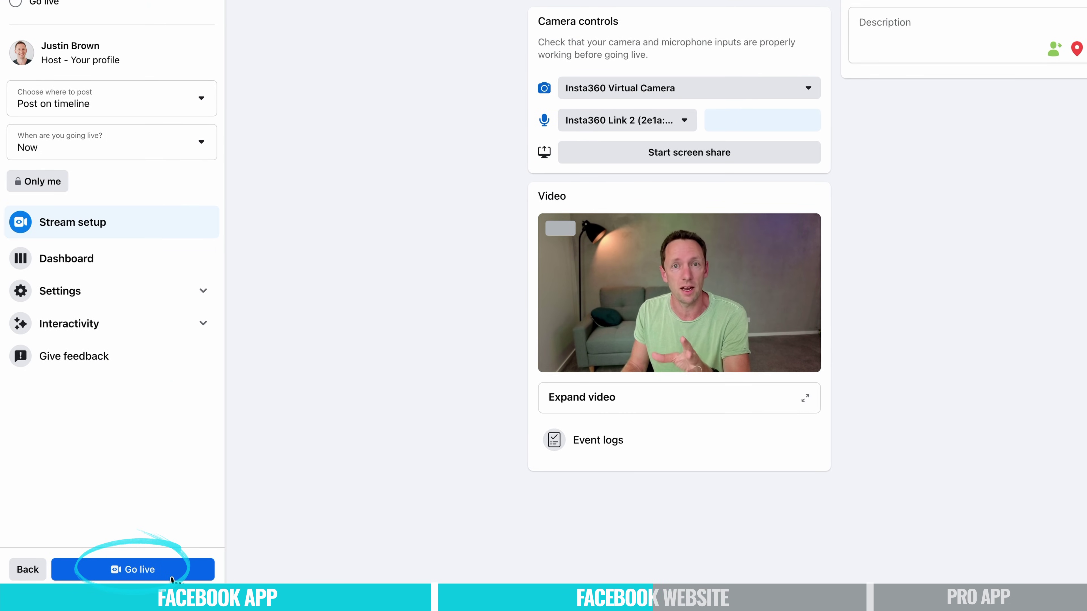
Under Interactivity, glance at the Polls form, open Questions, then the Dashboard
click(111, 330)
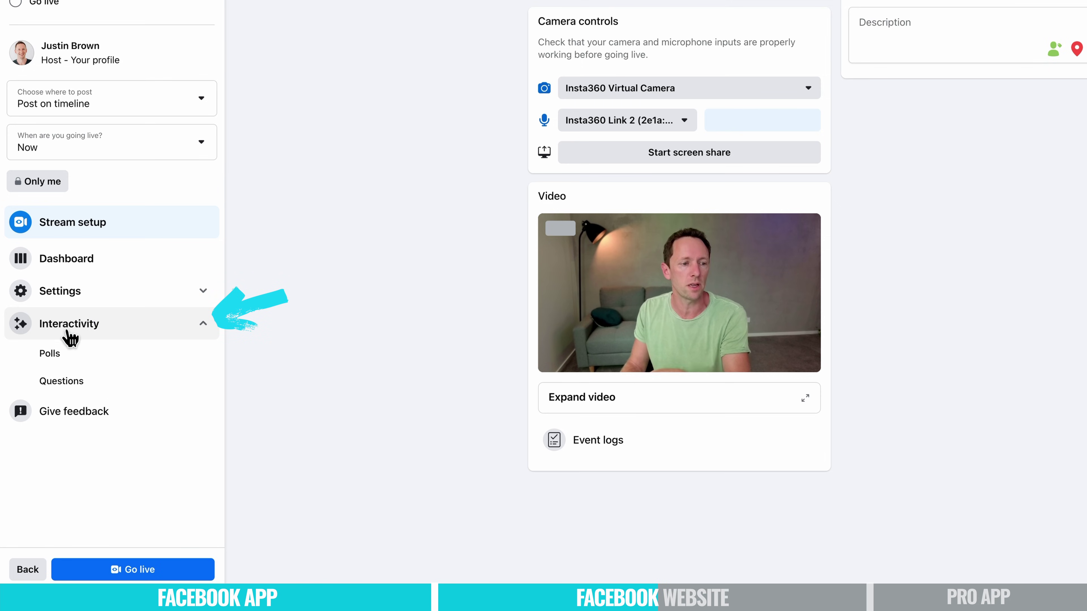
click(88, 360)
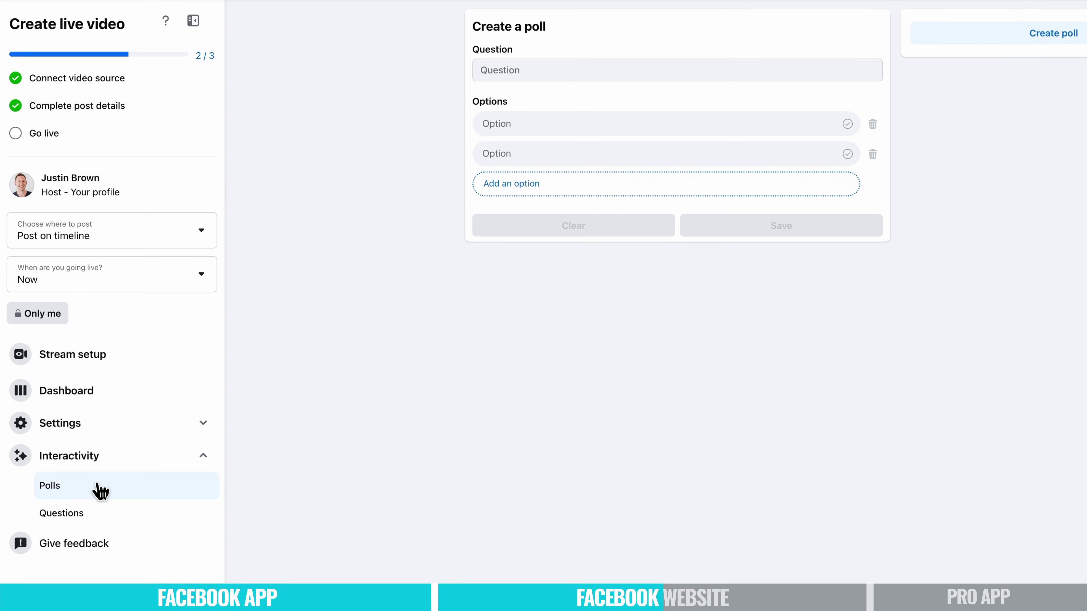
click(91, 515)
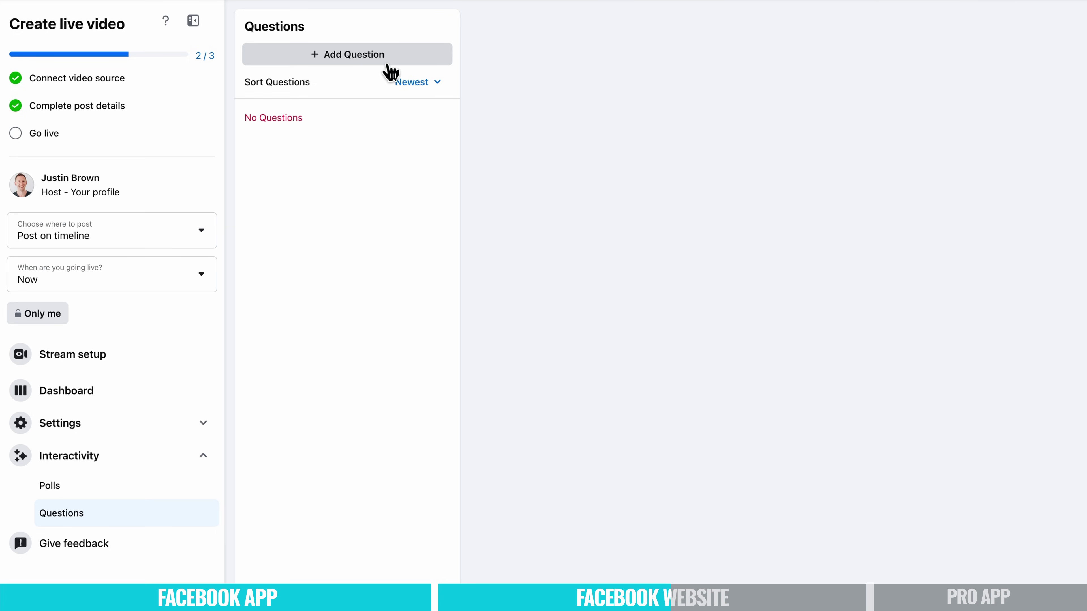
click(153, 386)
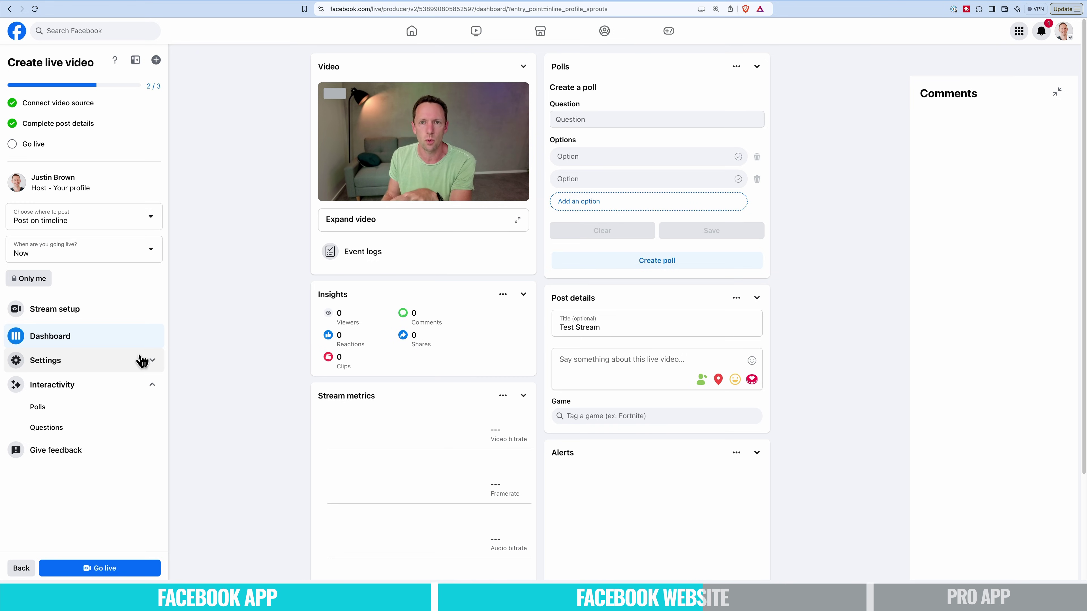
Expand Settings in the sidebar to reveal the Stream and Viewer categories
click(98, 362)
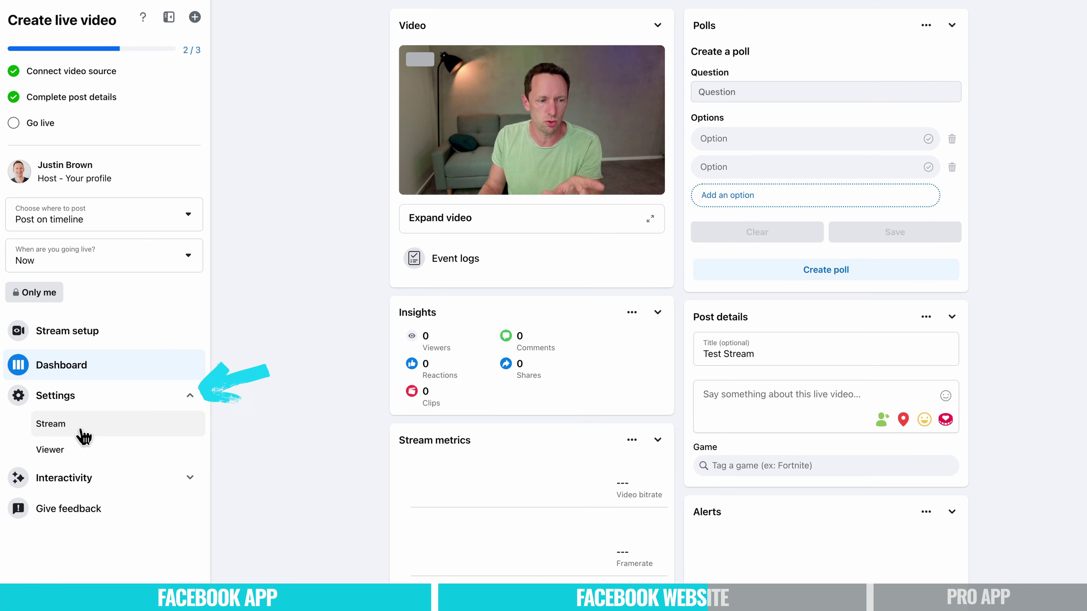
Review the Stream latency settings, then show the Viewer settings page
click(80, 433)
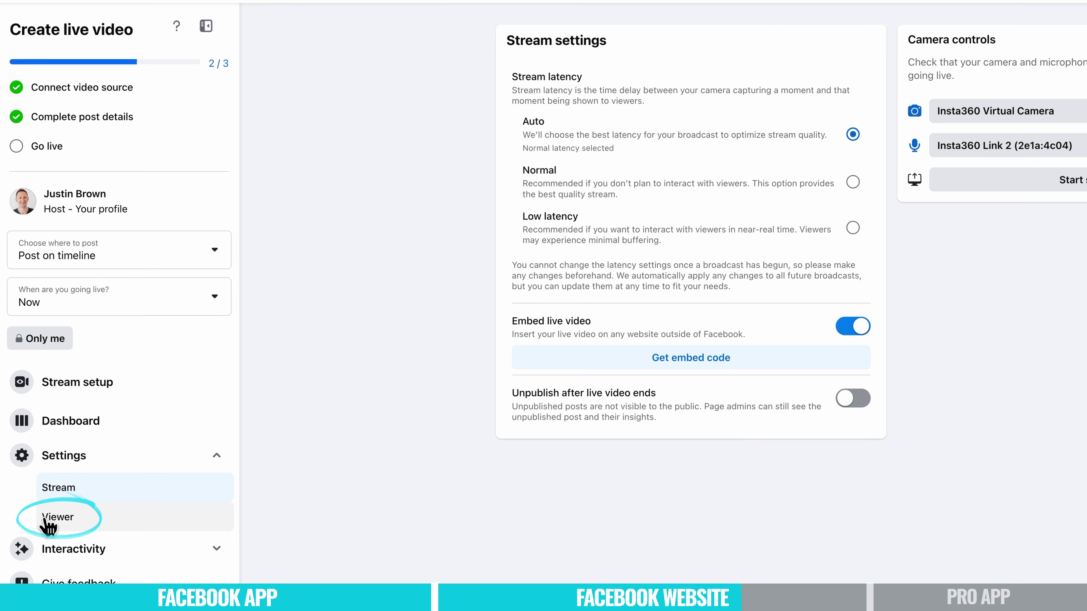
click(46, 522)
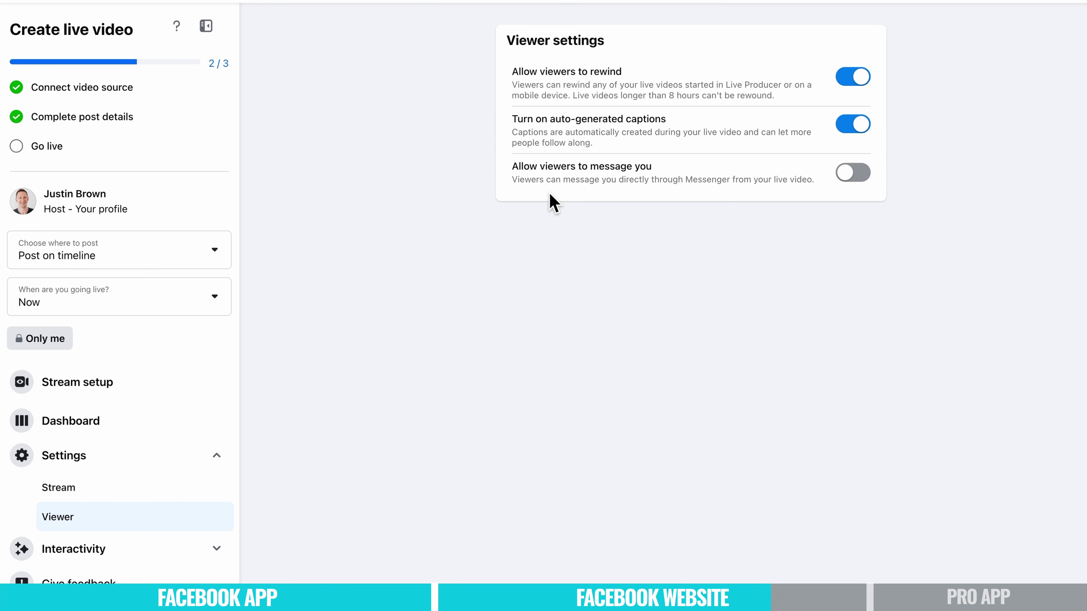
Go live with the website broadcast using the Go live button at the sidebar's bottom
scroll(473, 445, down, 5)
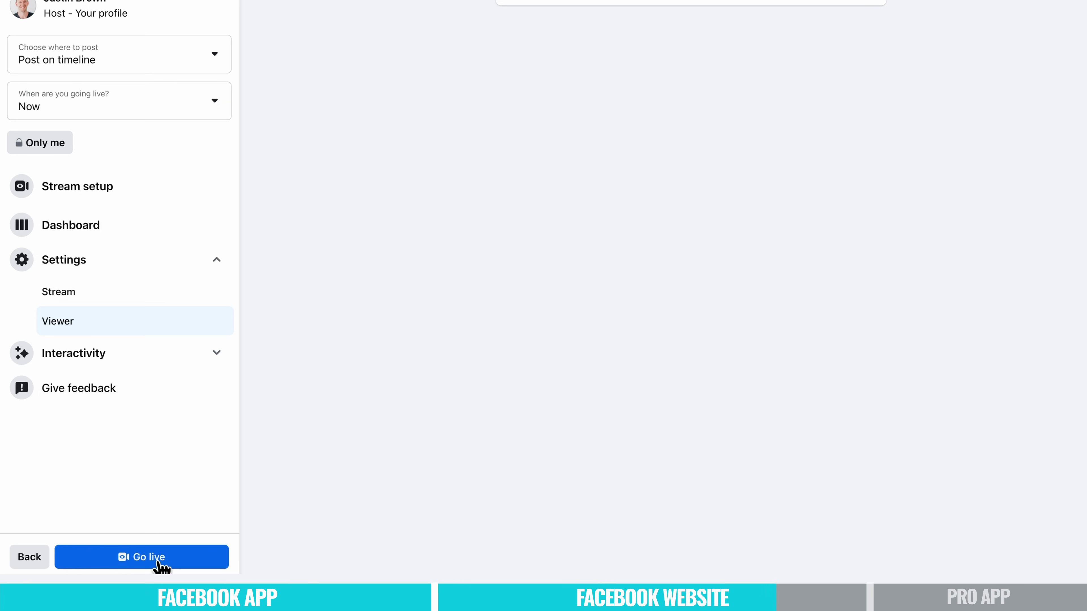
click(161, 564)
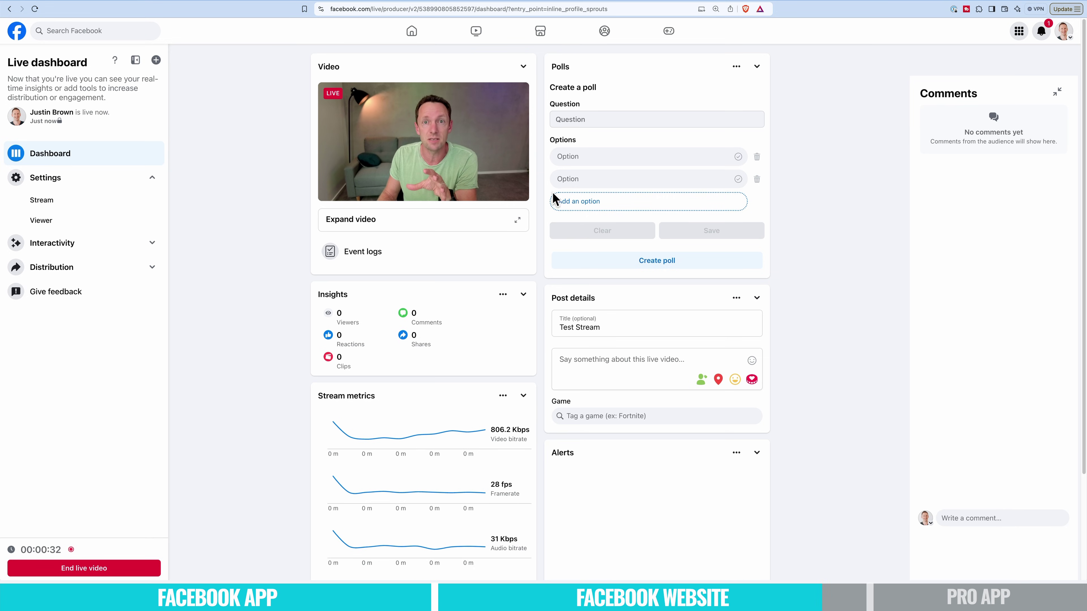
Expand the video preview to full width, then end the live video and confirm
click(517, 219)
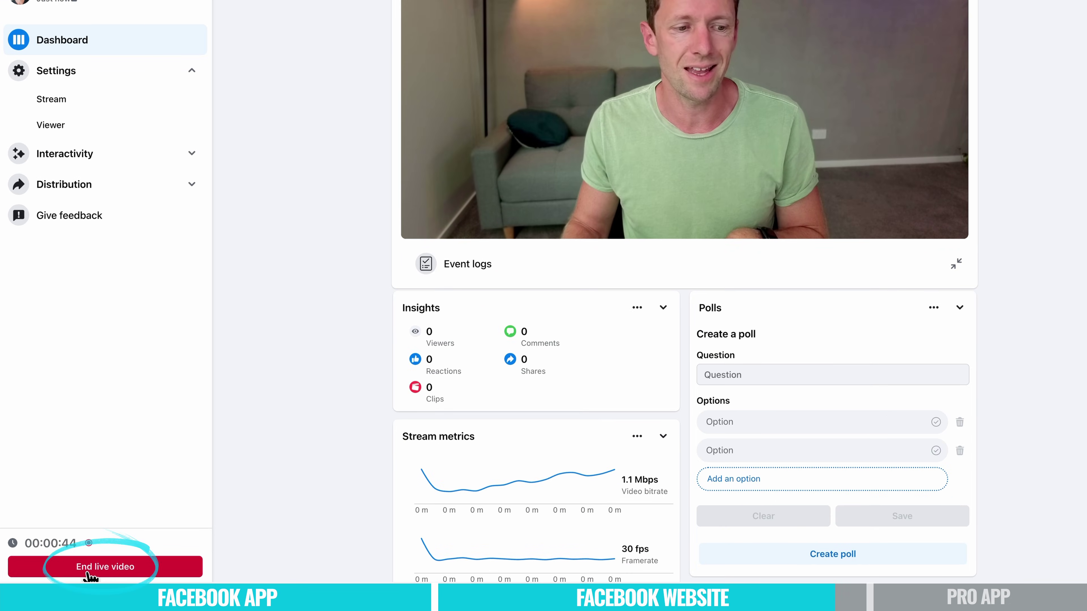
click(89, 573)
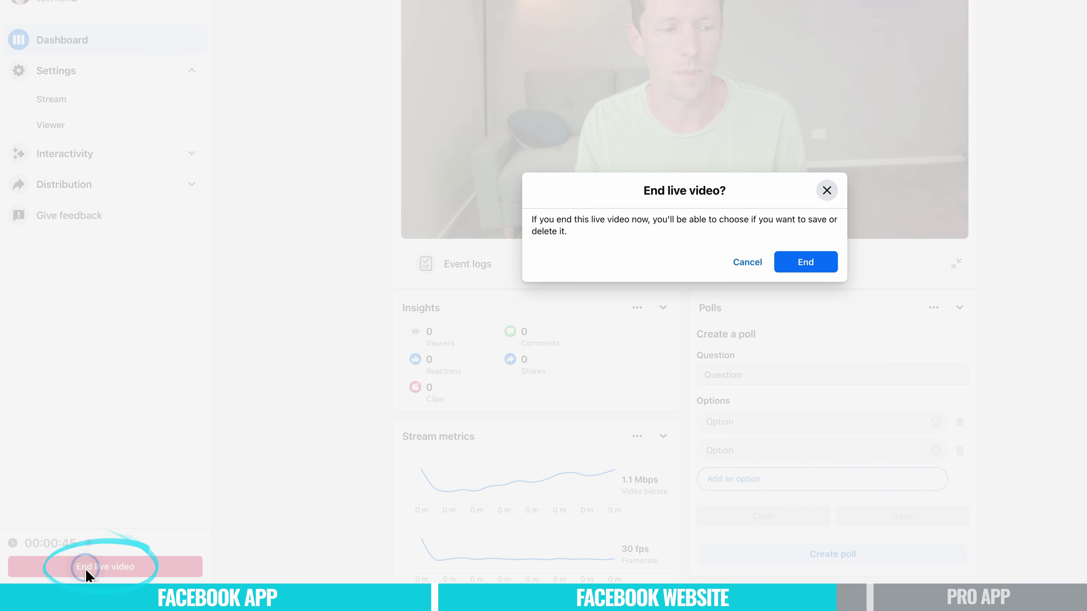
click(823, 263)
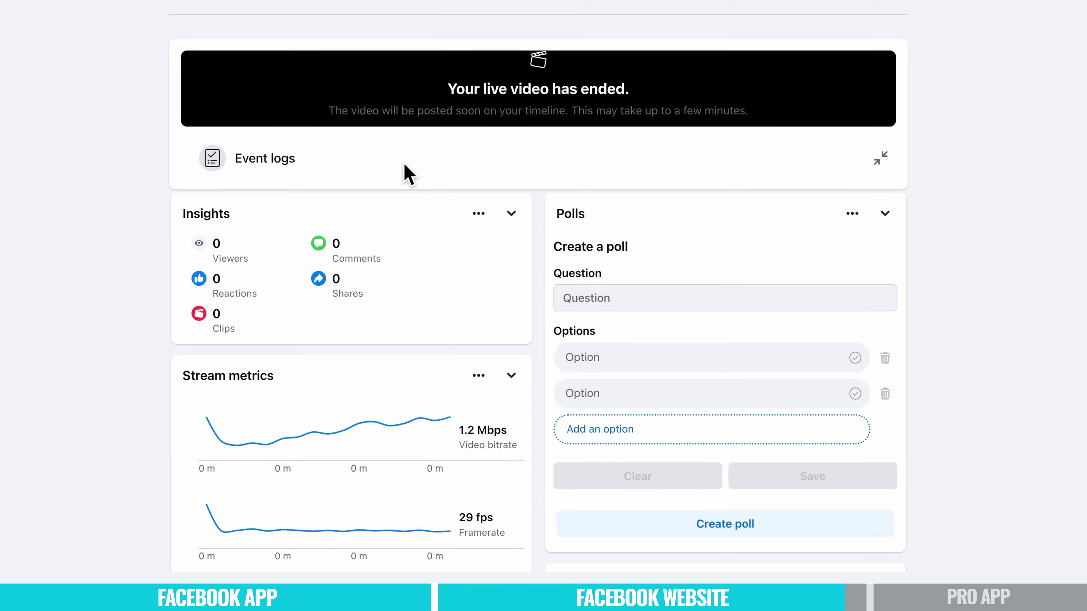
mouse_move(401, 513)
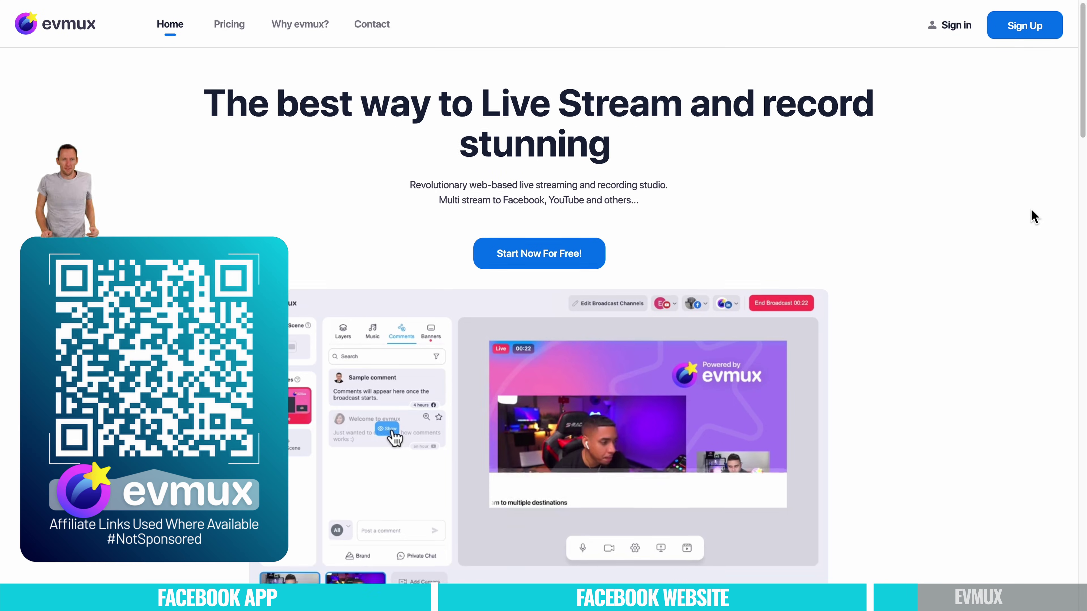
Scroll down through the evmux public homepage
scroll(1031, 214, down, 3)
scroll(1033, 216, down, 6)
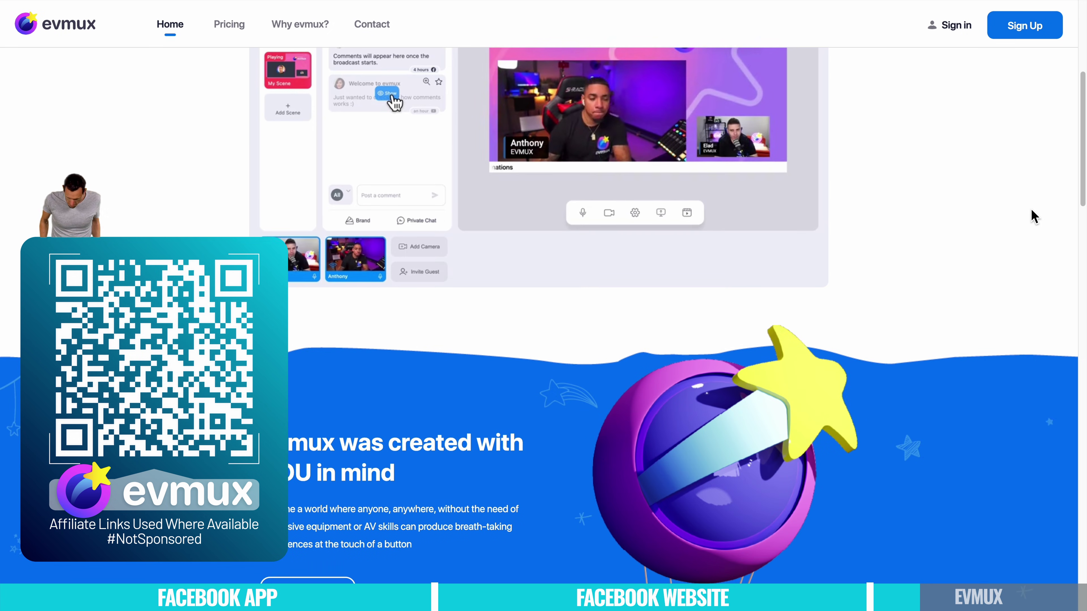
scroll(1035, 216, down, 7)
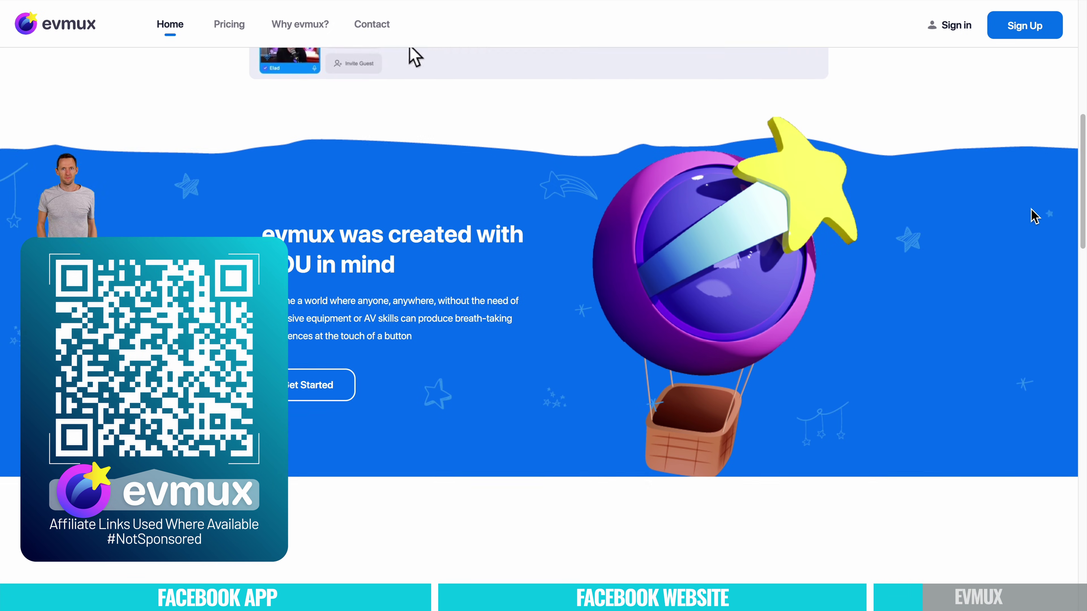
scroll(1035, 217, down, 4)
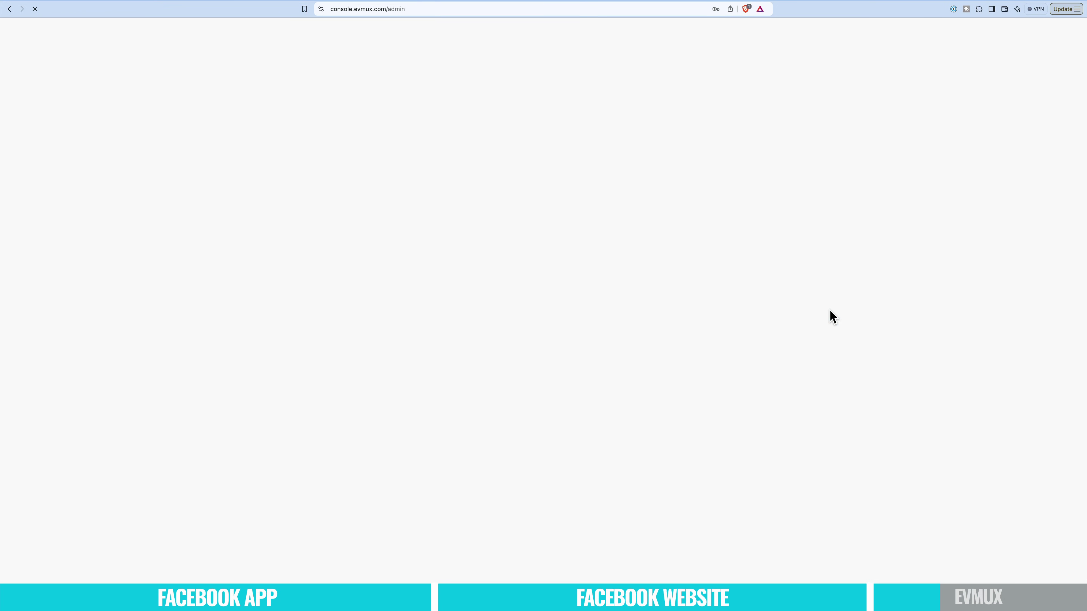
Sign in and create a Live Stream studio named 'Test FB Stream'
click(155, 243)
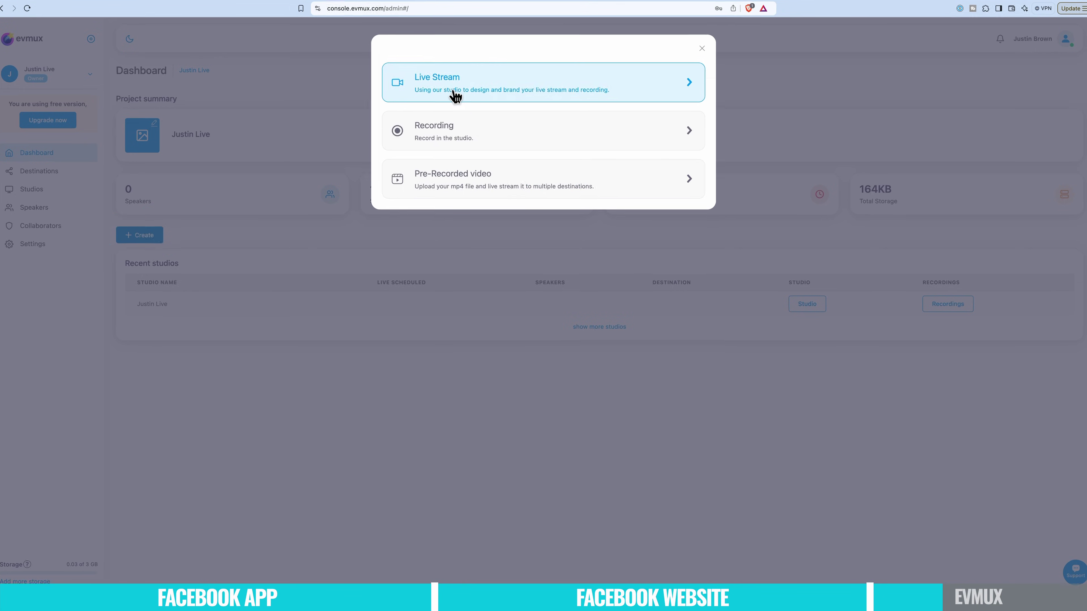
click(452, 93)
text(Test FB Stream)
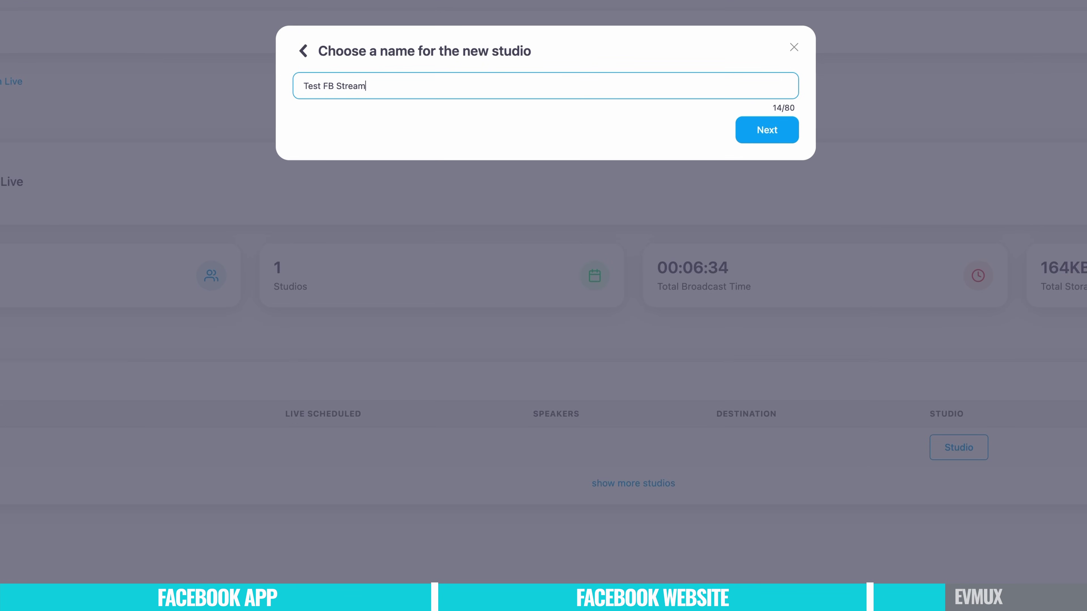
click(743, 123)
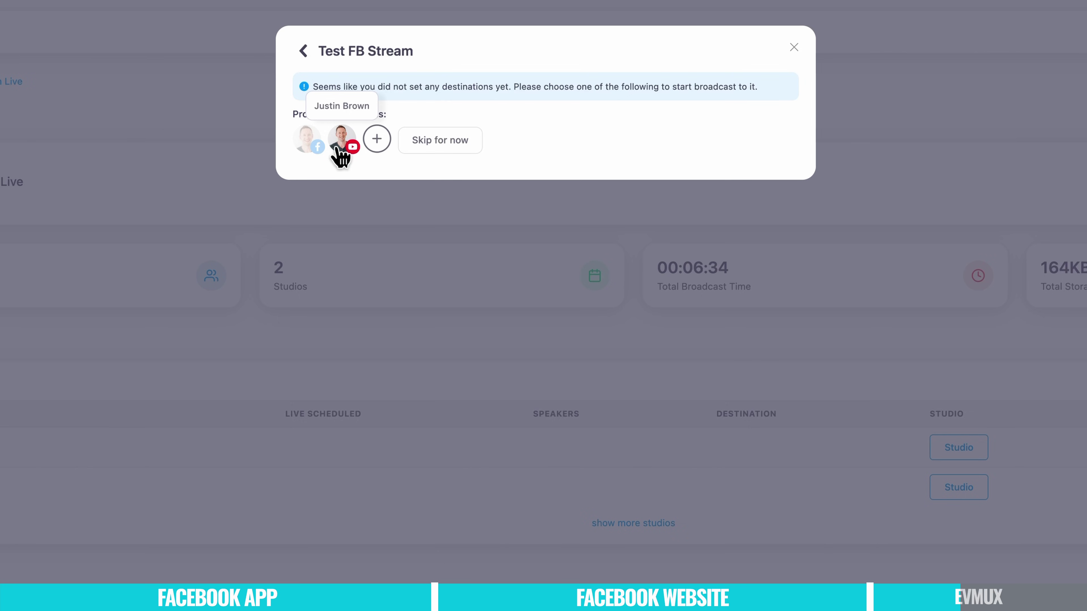
Add the Facebook Page as a destination with broadcast title 'Test Stream'
click(317, 146)
click(490, 227)
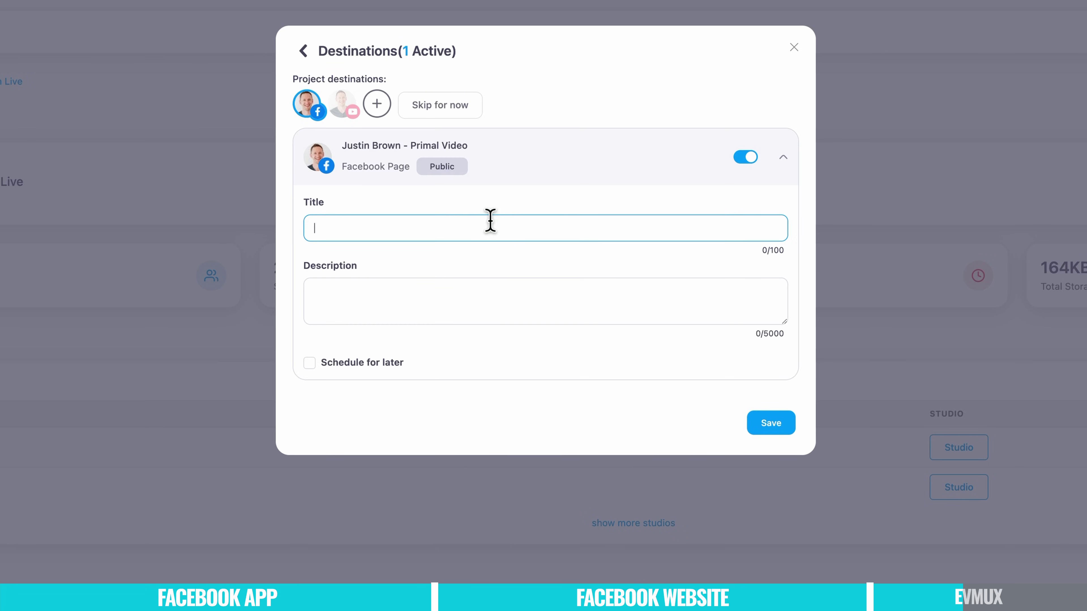
text(Test Stream)
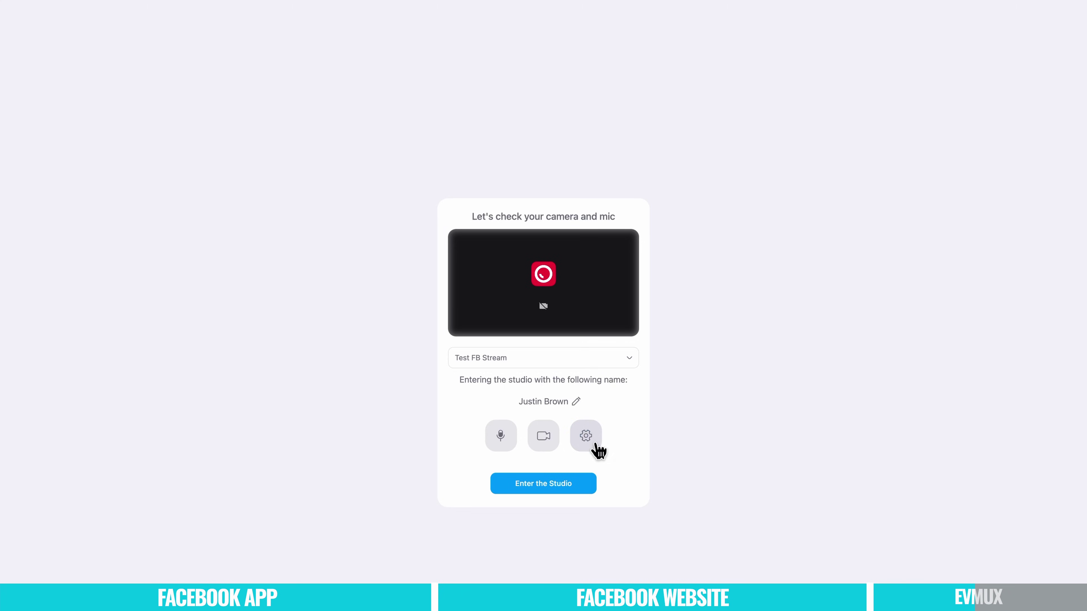
Check the camera and audio devices and the Social comments options, then enter the Test FB Stream studio
click(586, 436)
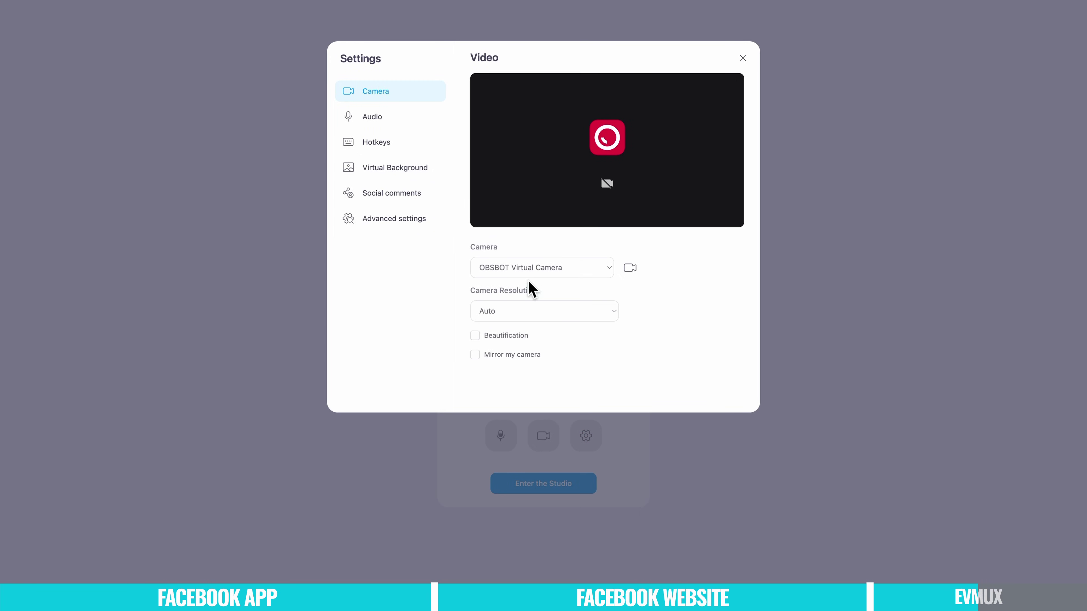
click(532, 269)
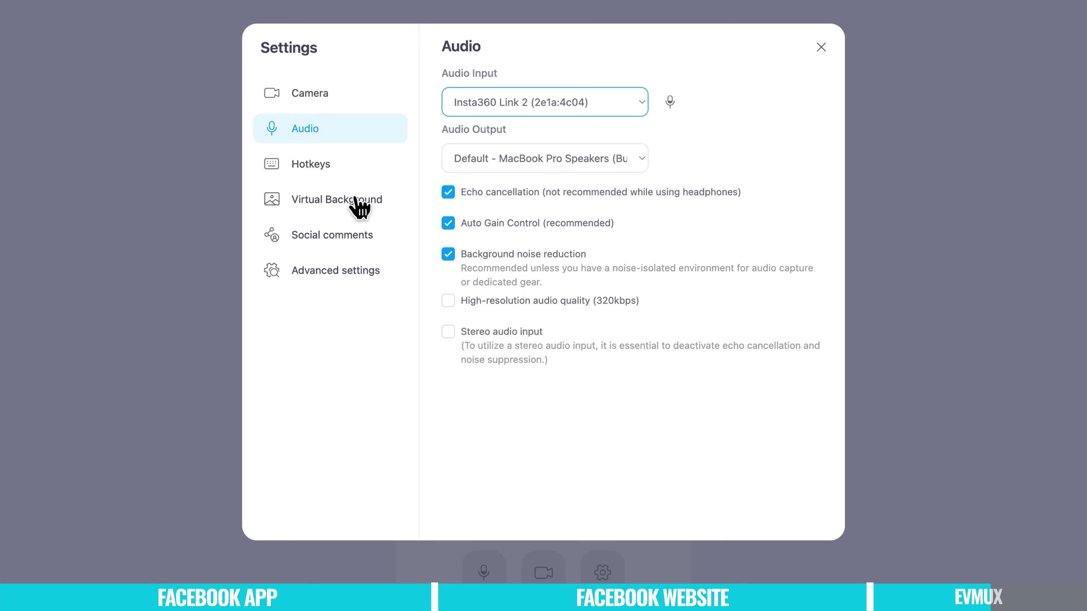
click(357, 236)
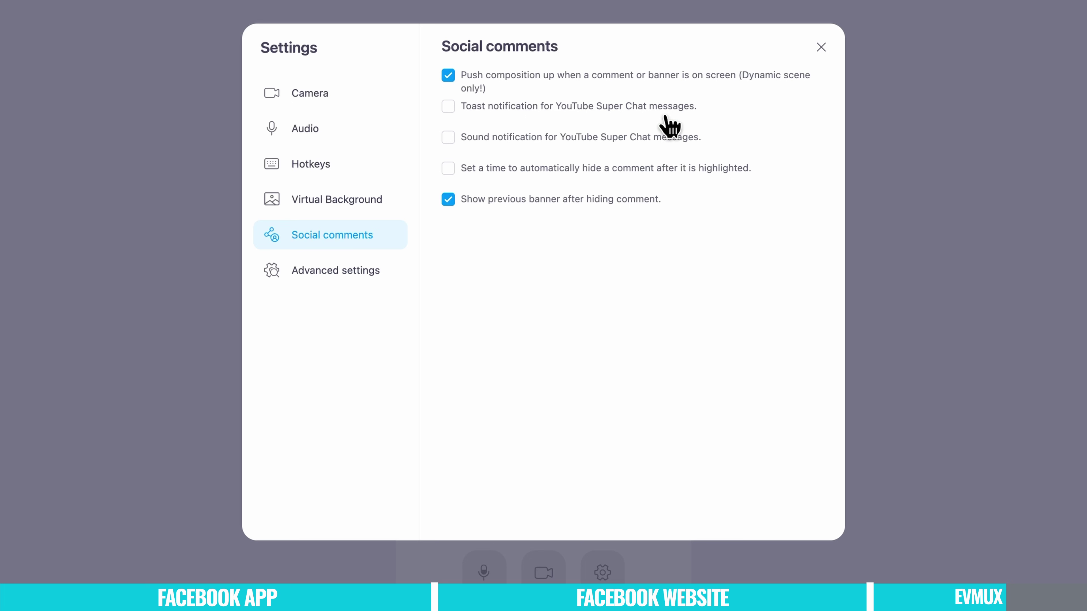
click(821, 47)
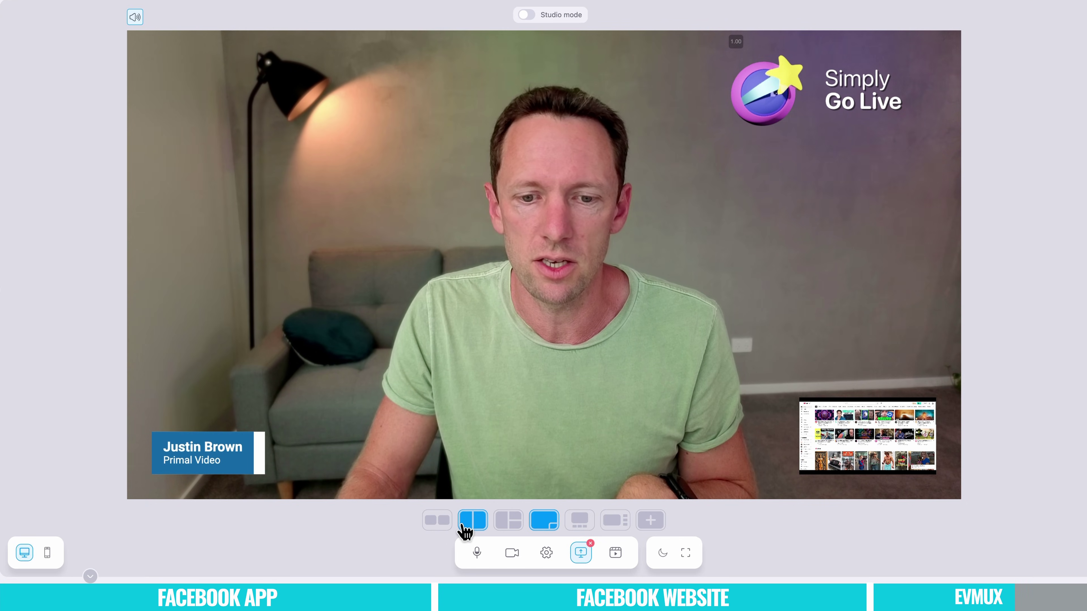
Place the shared YouTube screen on the stage in a side-by-side layout with the camera on the right
click(464, 523)
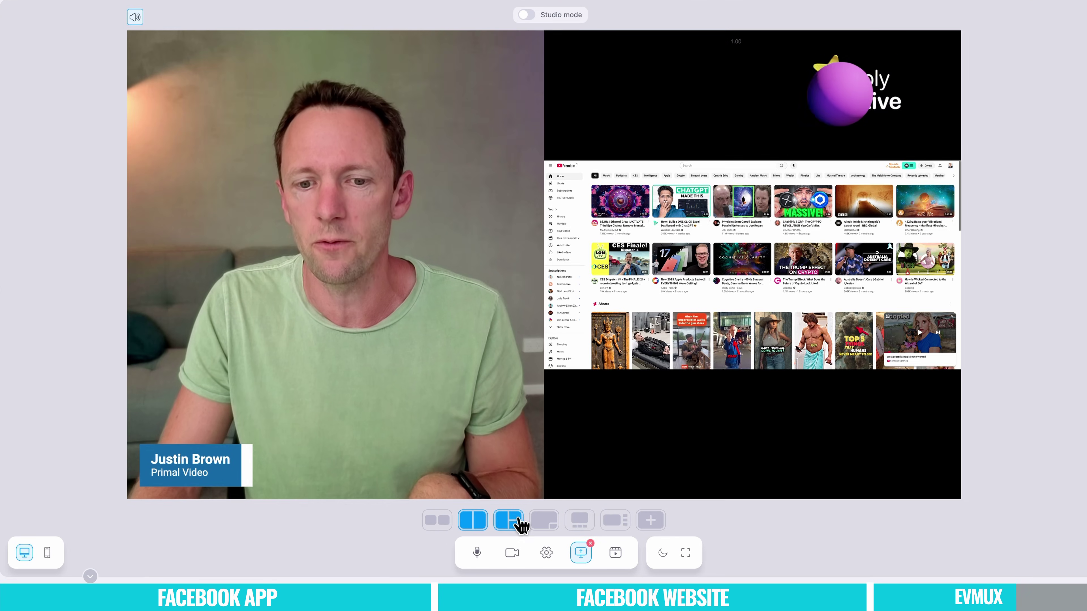
click(545, 522)
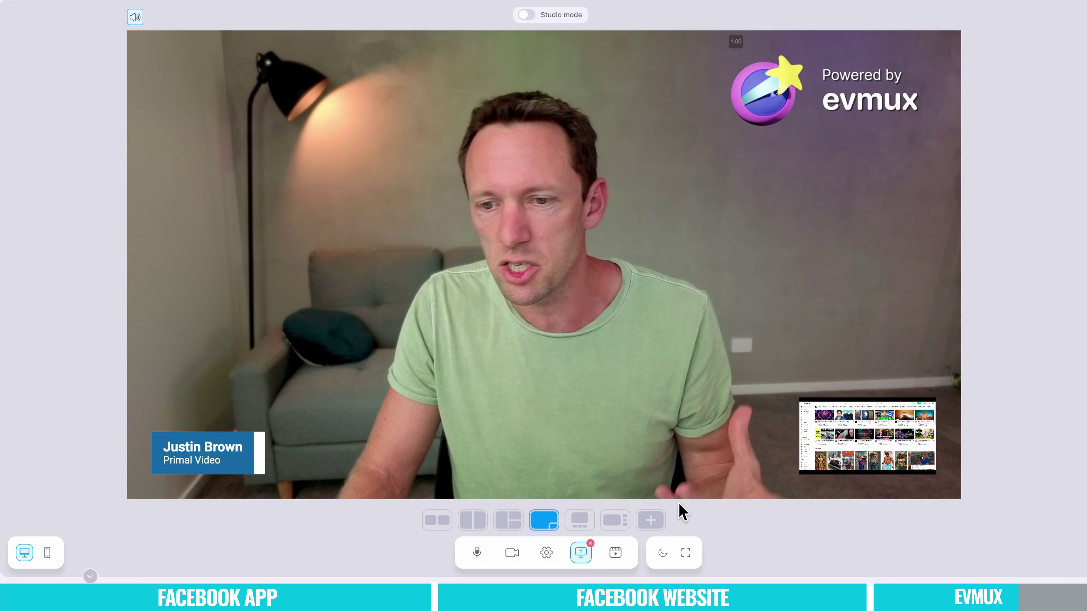
drag(817, 430, 507, 231)
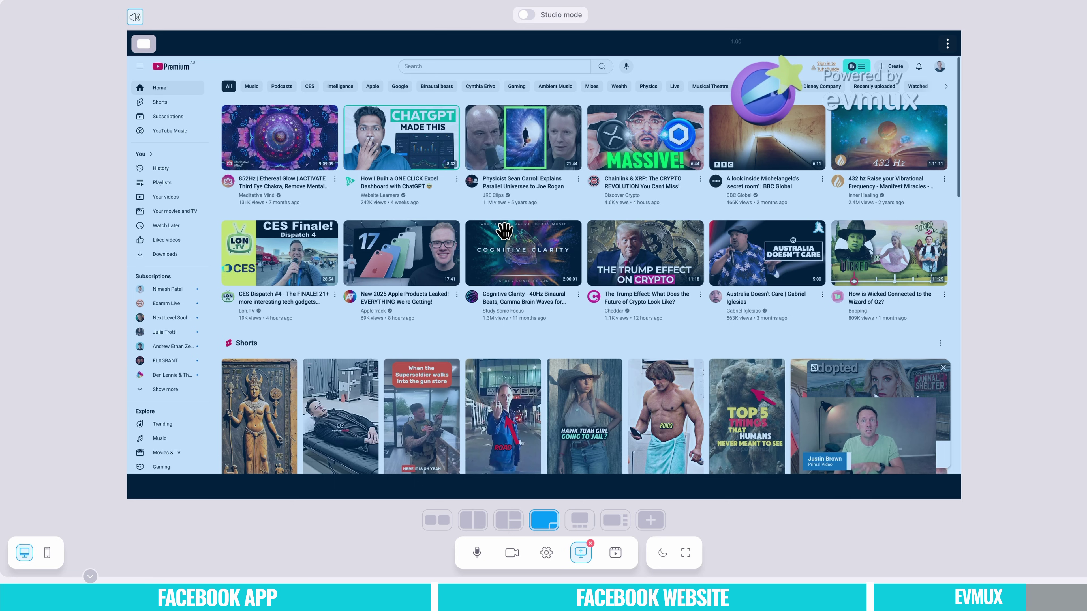
drag(554, 222, 122, 306)
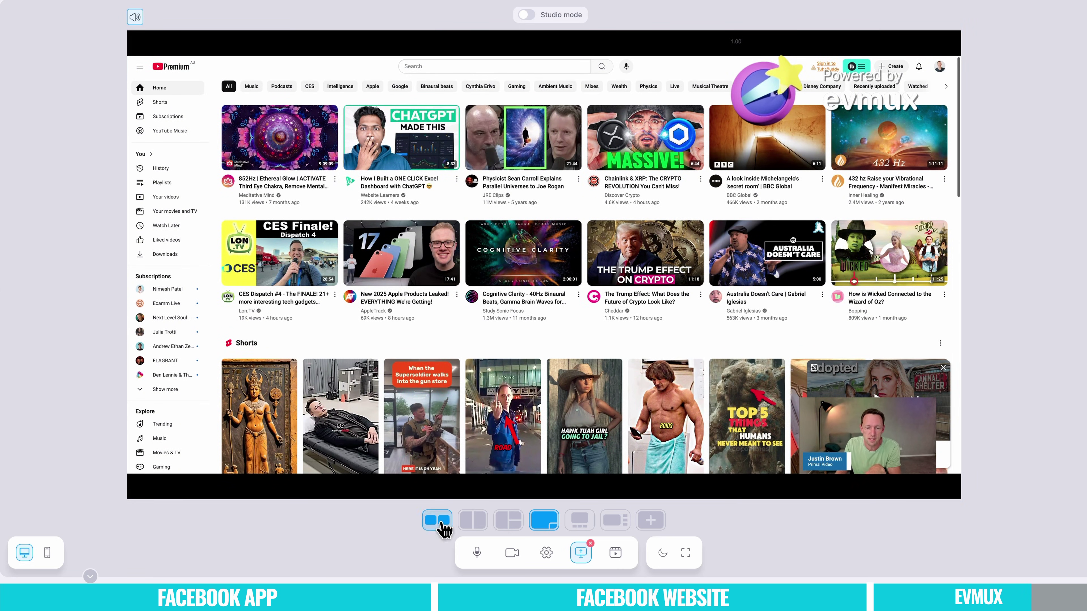
click(473, 520)
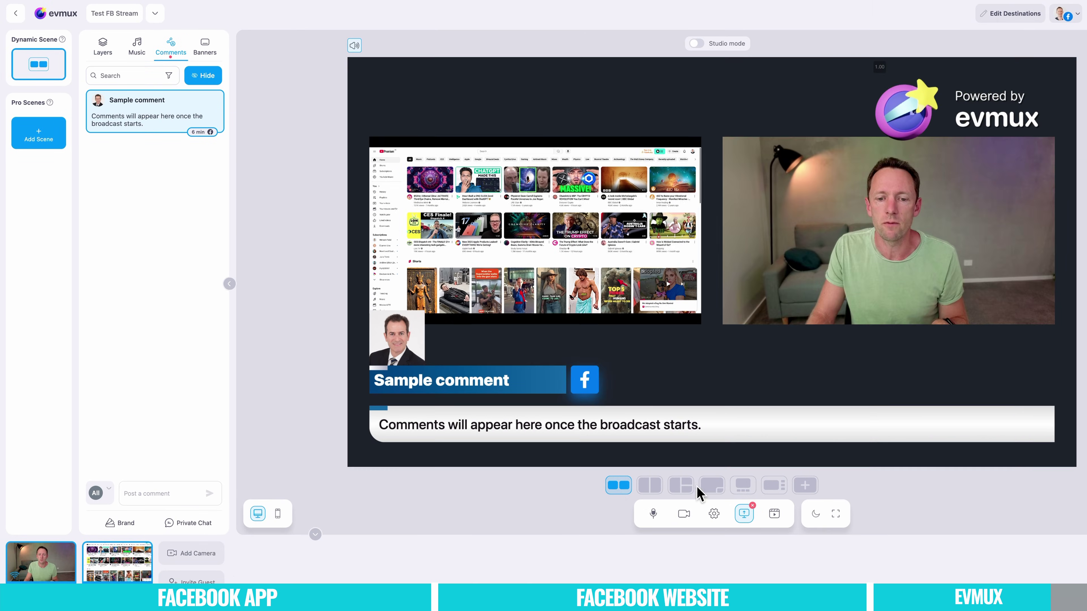
Try another screen-and-camera layout and hide the sample Facebook comment card from the stream preview
click(681, 486)
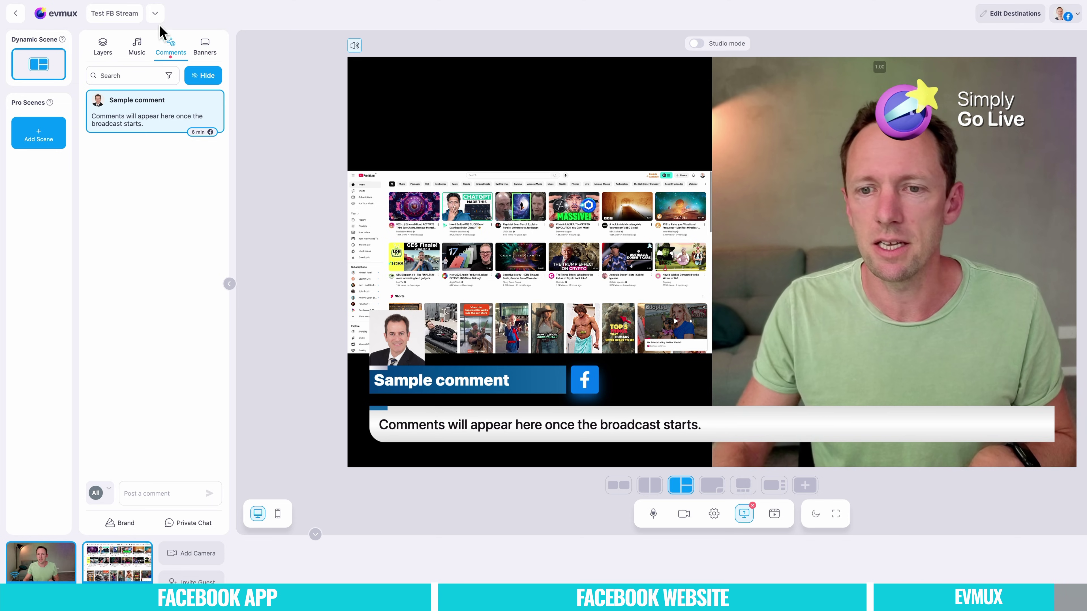
mouse_move(164, 91)
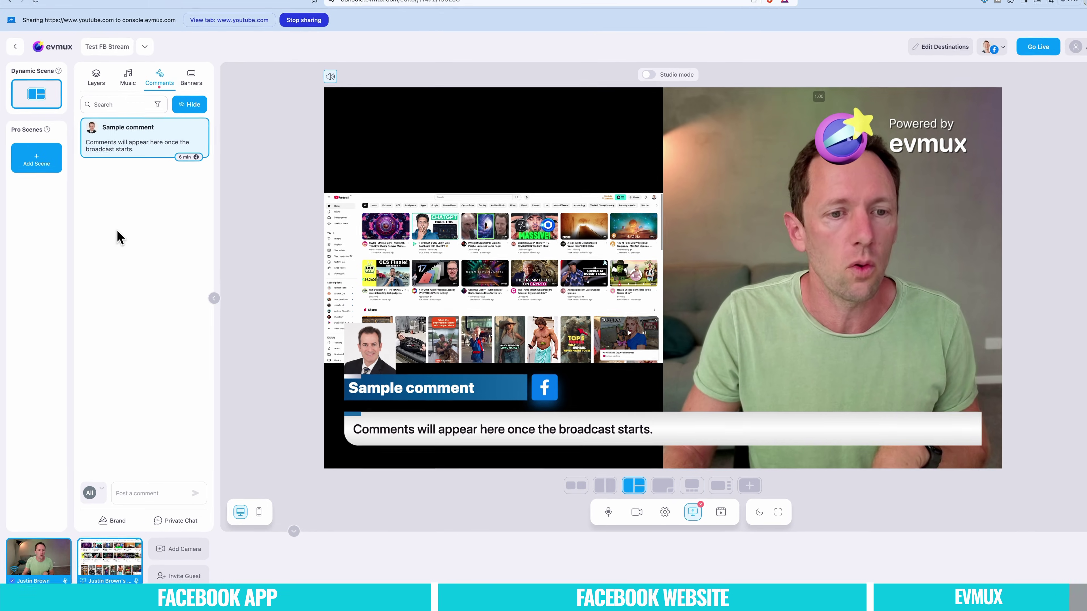
click(140, 129)
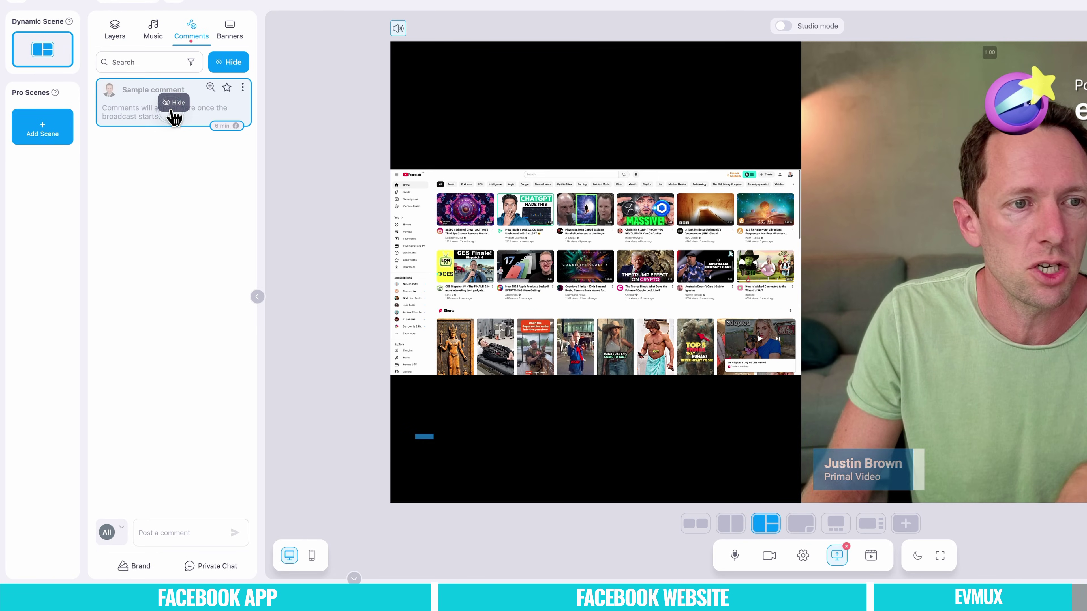
click(173, 106)
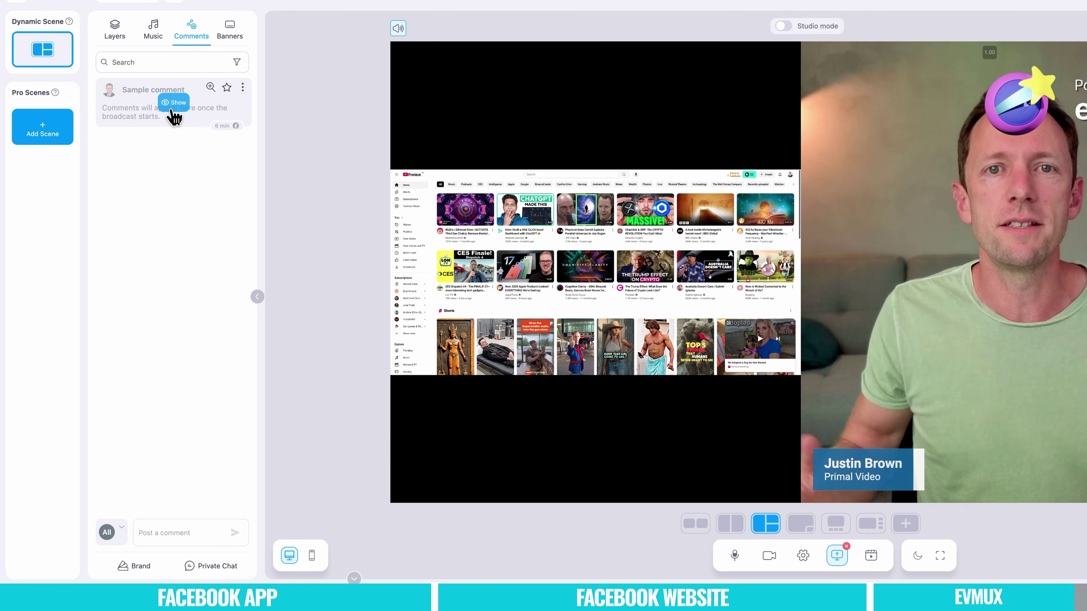